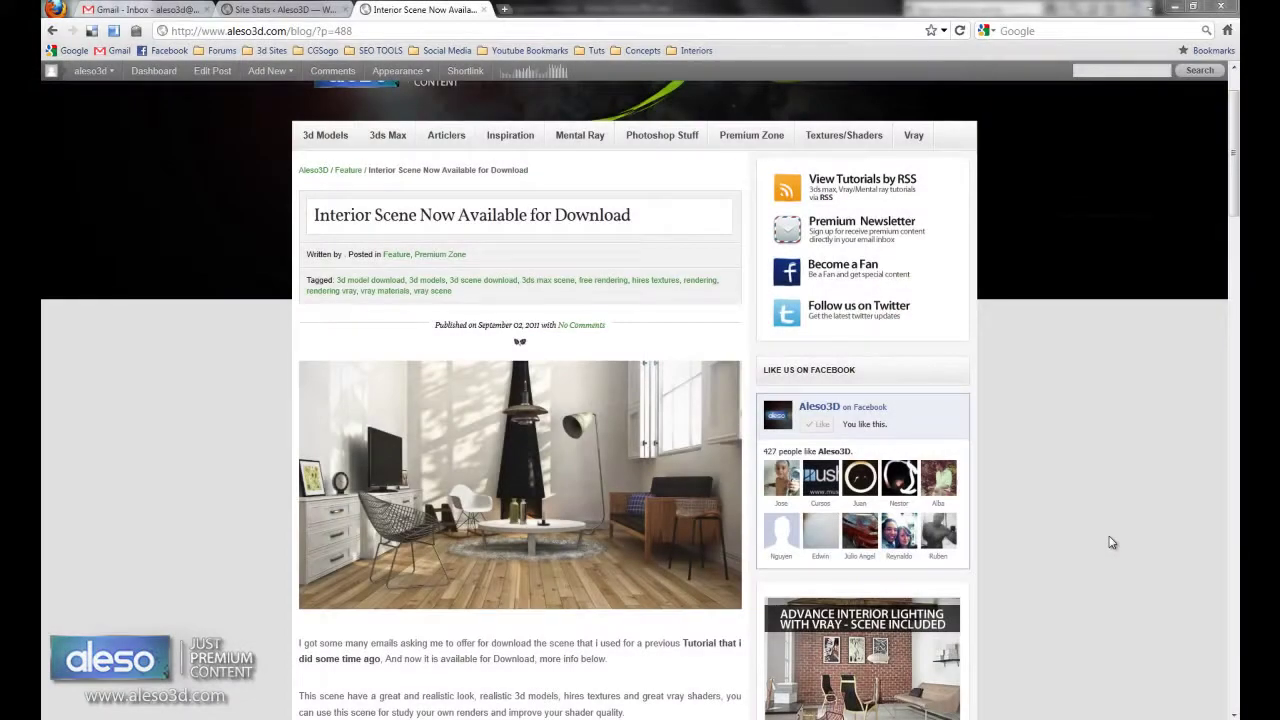
- Enlarge and close the living-room render on the blog post, then scroll down
left_click(572, 468)
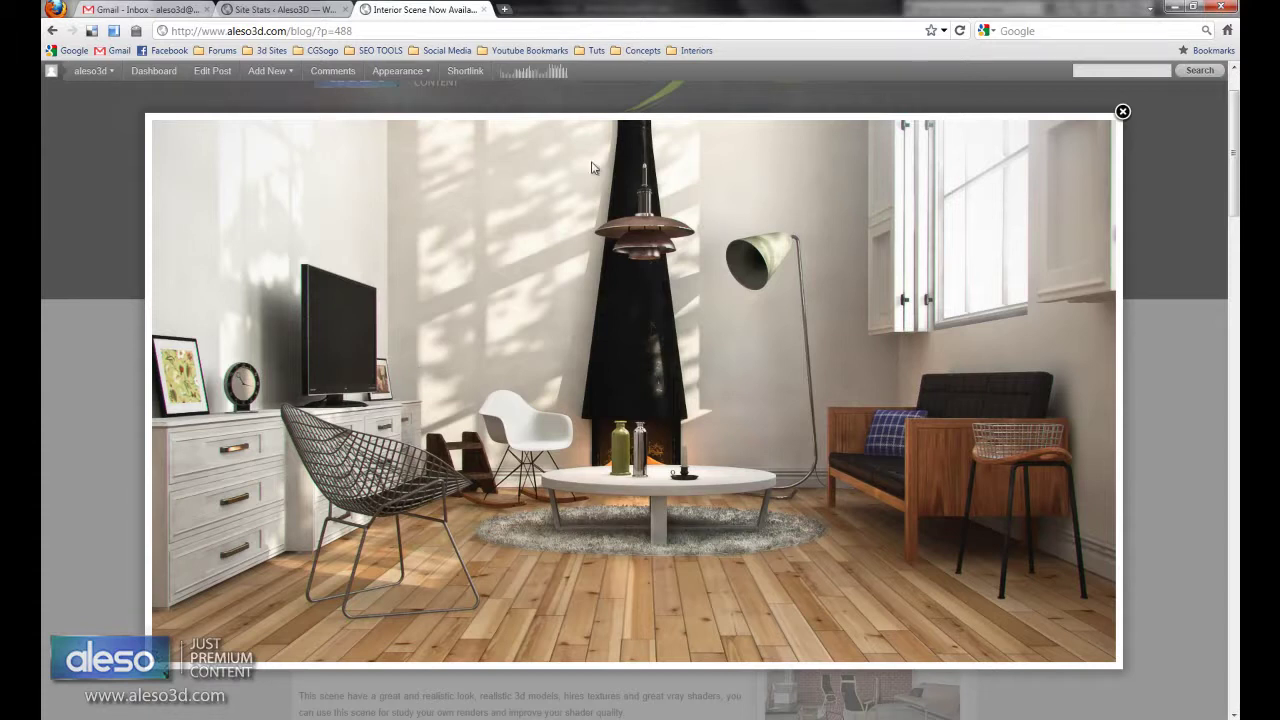
left_click(1123, 113)
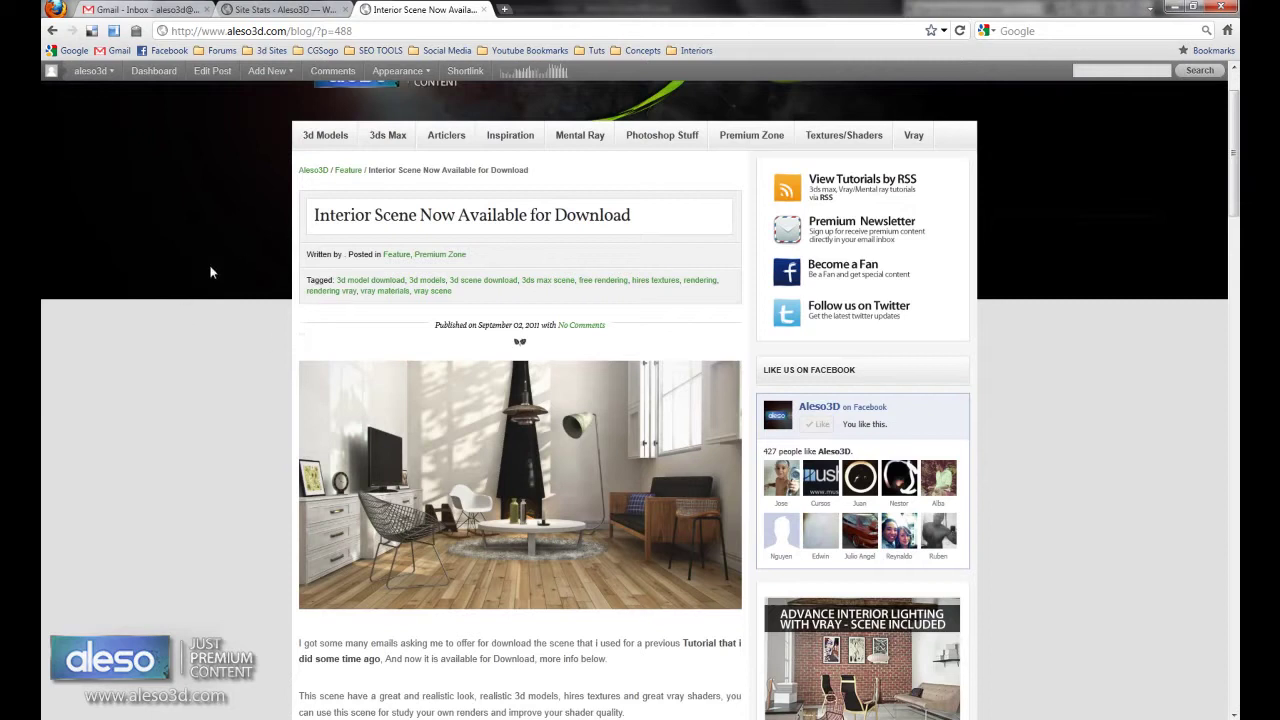
scroll(249, 391, "down", 2)
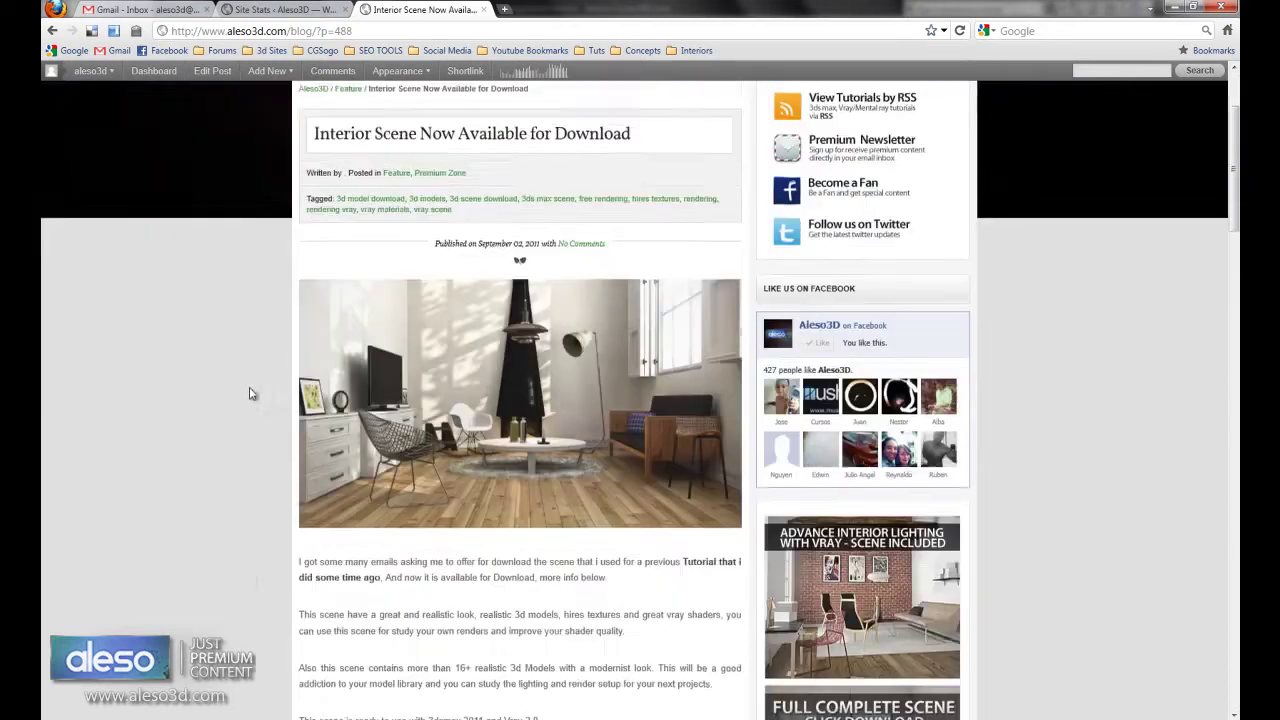
scroll(255, 390, "down", 2)
scroll(249, 471, "down", 3)
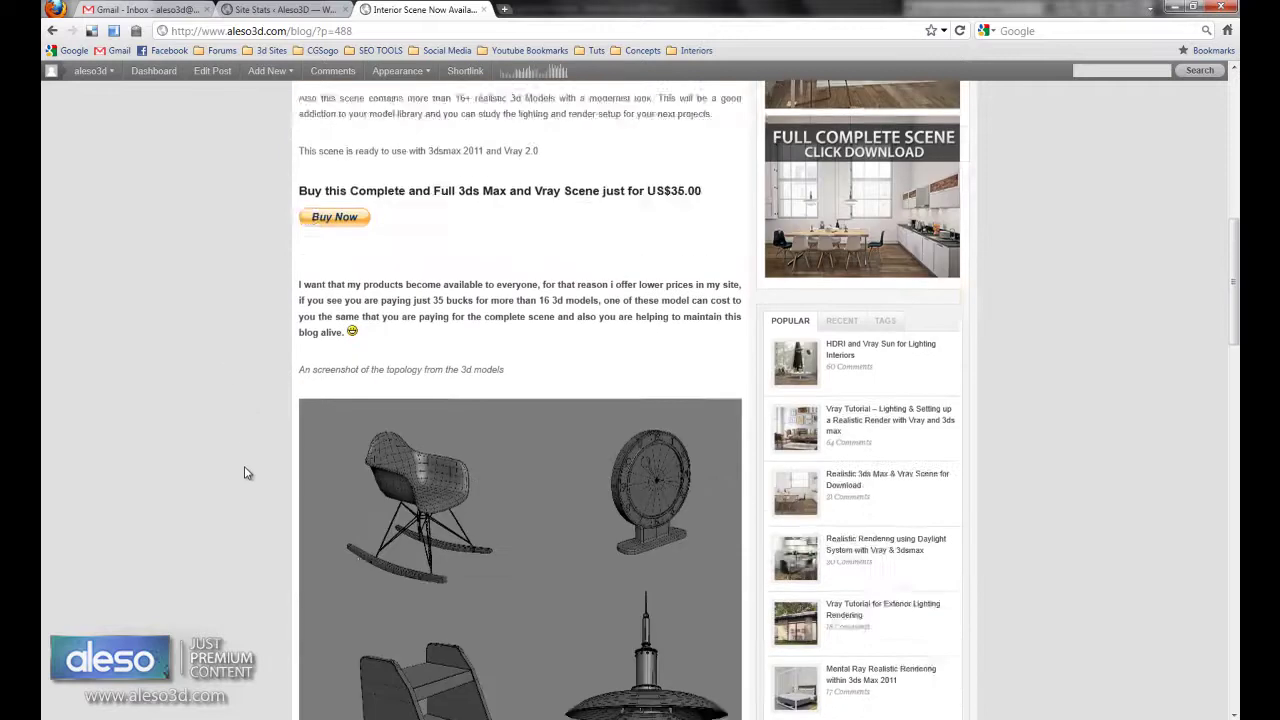
scroll(540, 342, "down", 2)
- Open the 3D models screenshot on its own page at full size
left_click(547, 341)
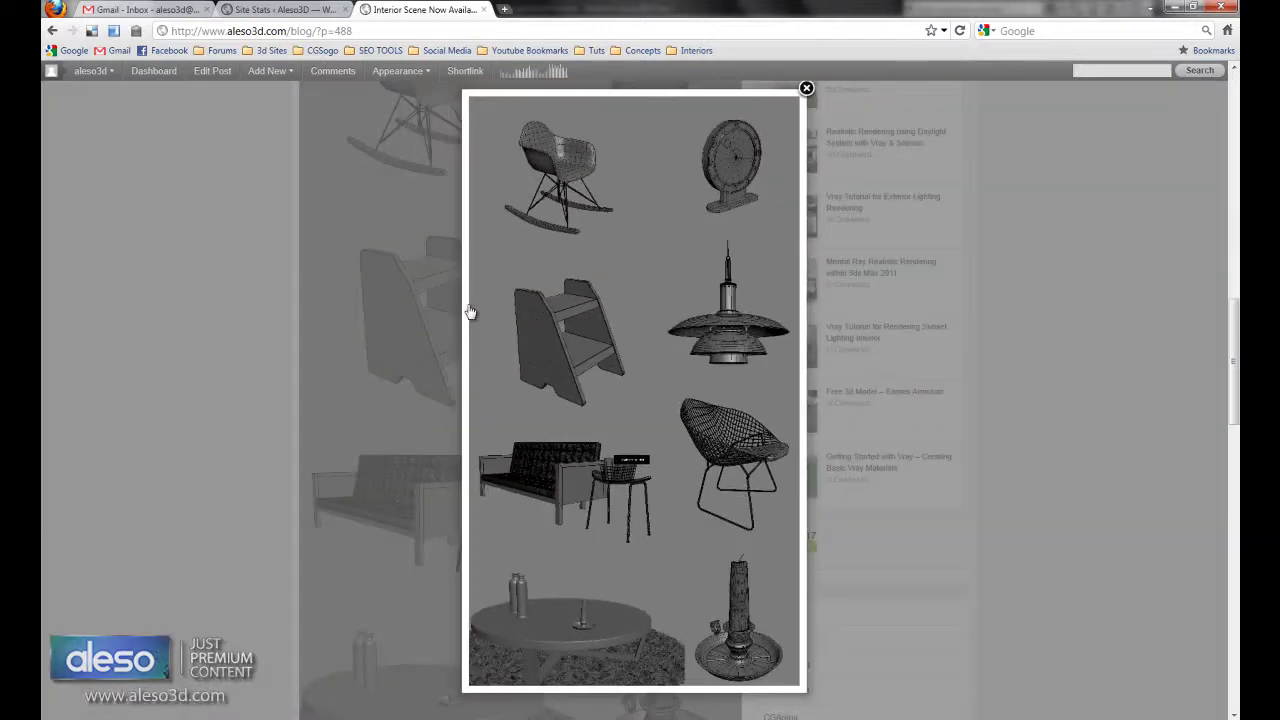
right_click(637, 300)
left_click(655, 311)
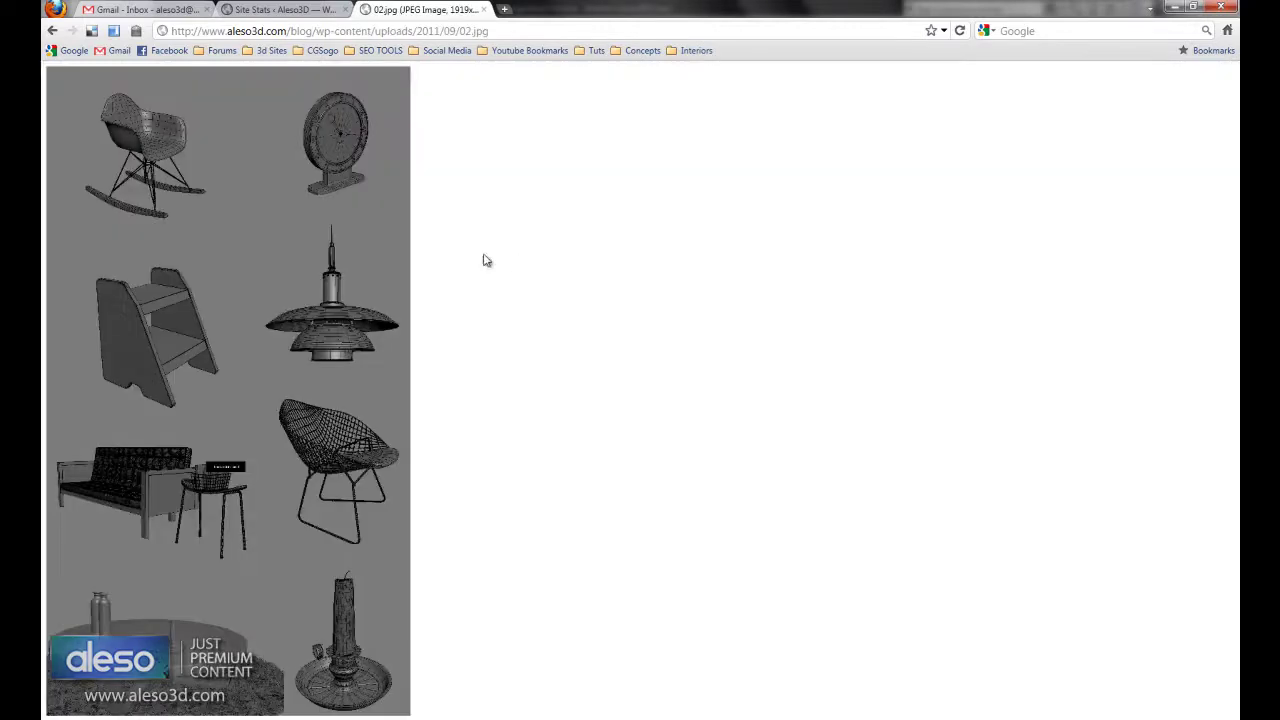
left_click(263, 233)
- Scroll through the full-size models image, fit it to the window, and return to the Interior Scene post
scroll(432, 270, "up", 5)
scroll(432, 270, "down", 3)
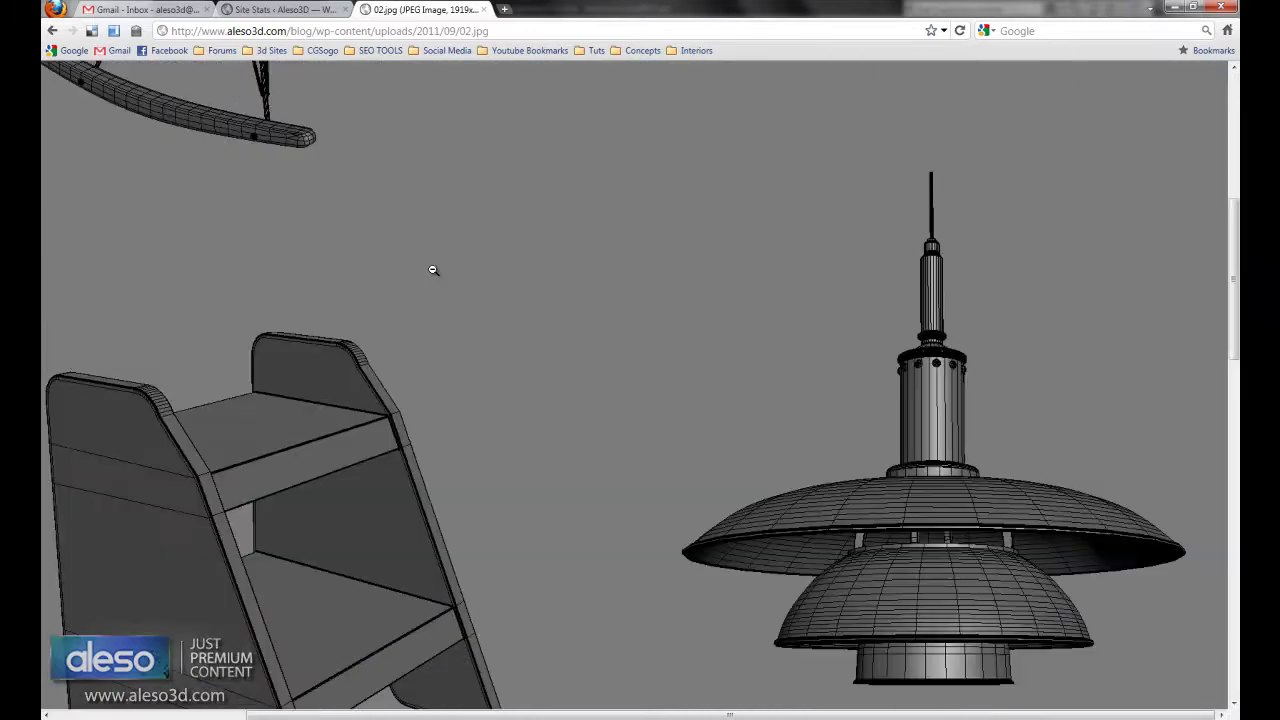
scroll(432, 270, "down", 2)
scroll(432, 270, "down", 3)
scroll(432, 270, "down", 2)
scroll(432, 270, "down", 3)
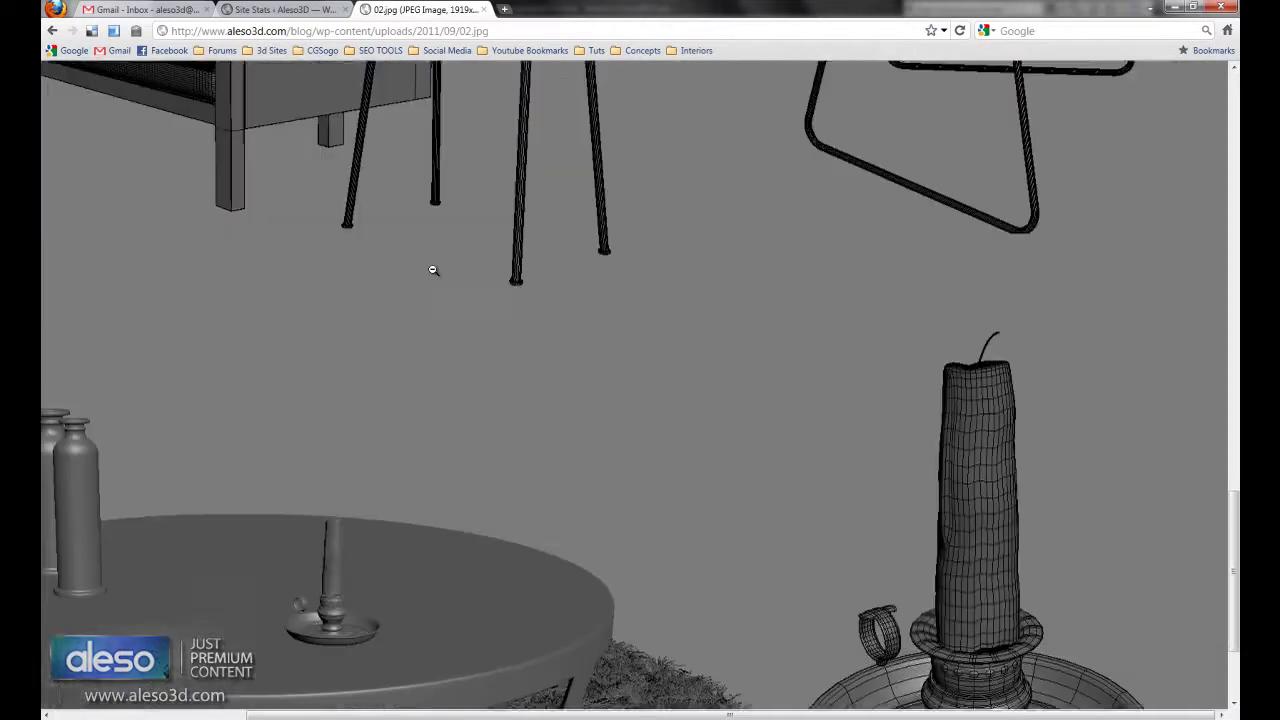
scroll(432, 270, "down", 2)
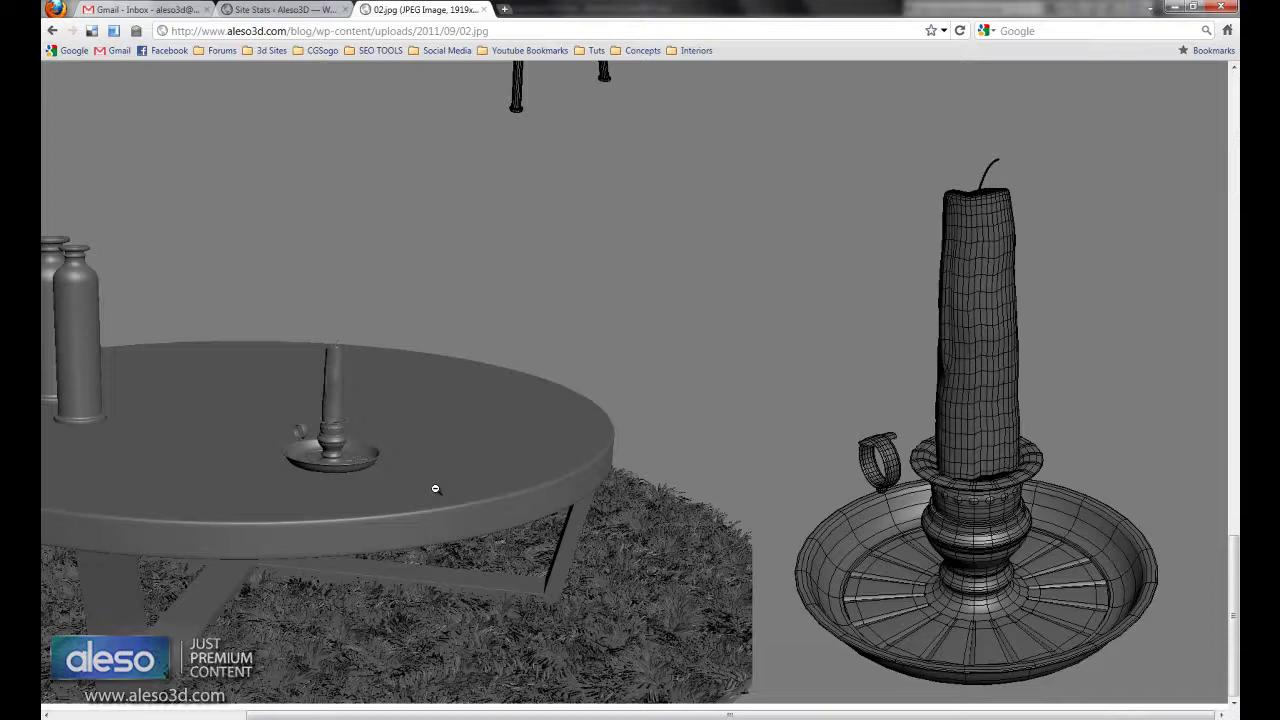
left_click(447, 428)
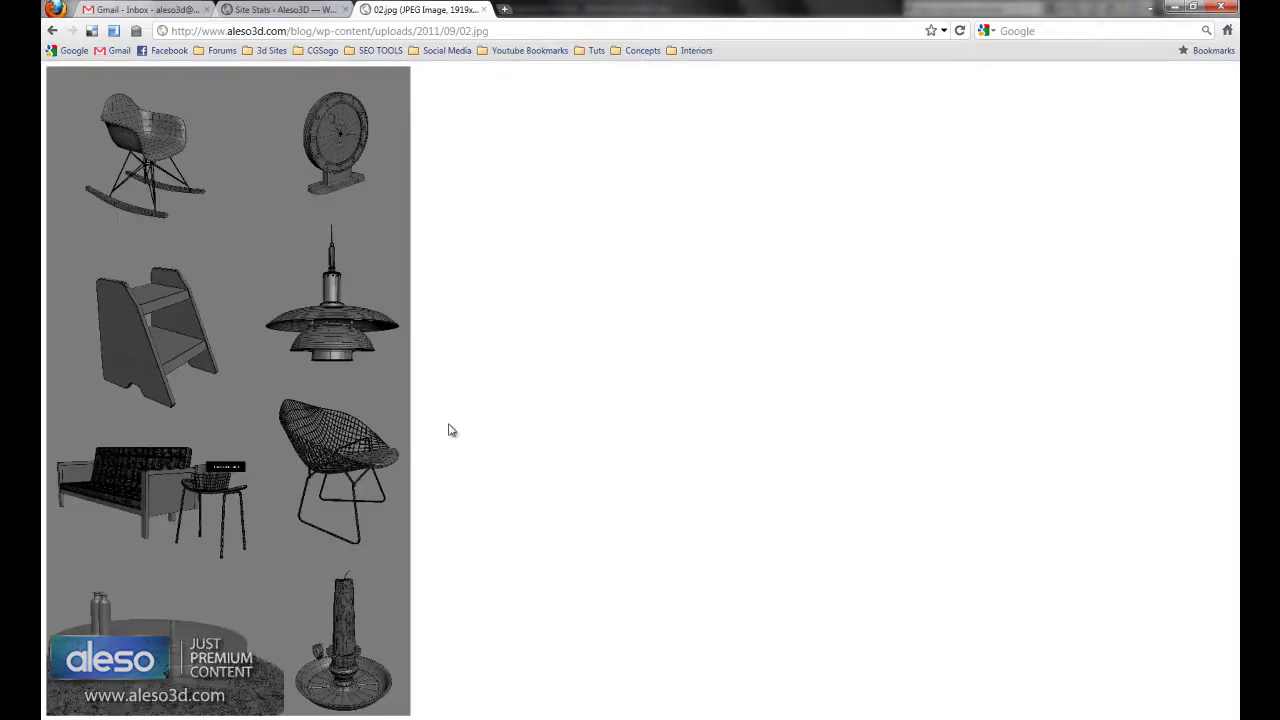
left_click(52, 31)
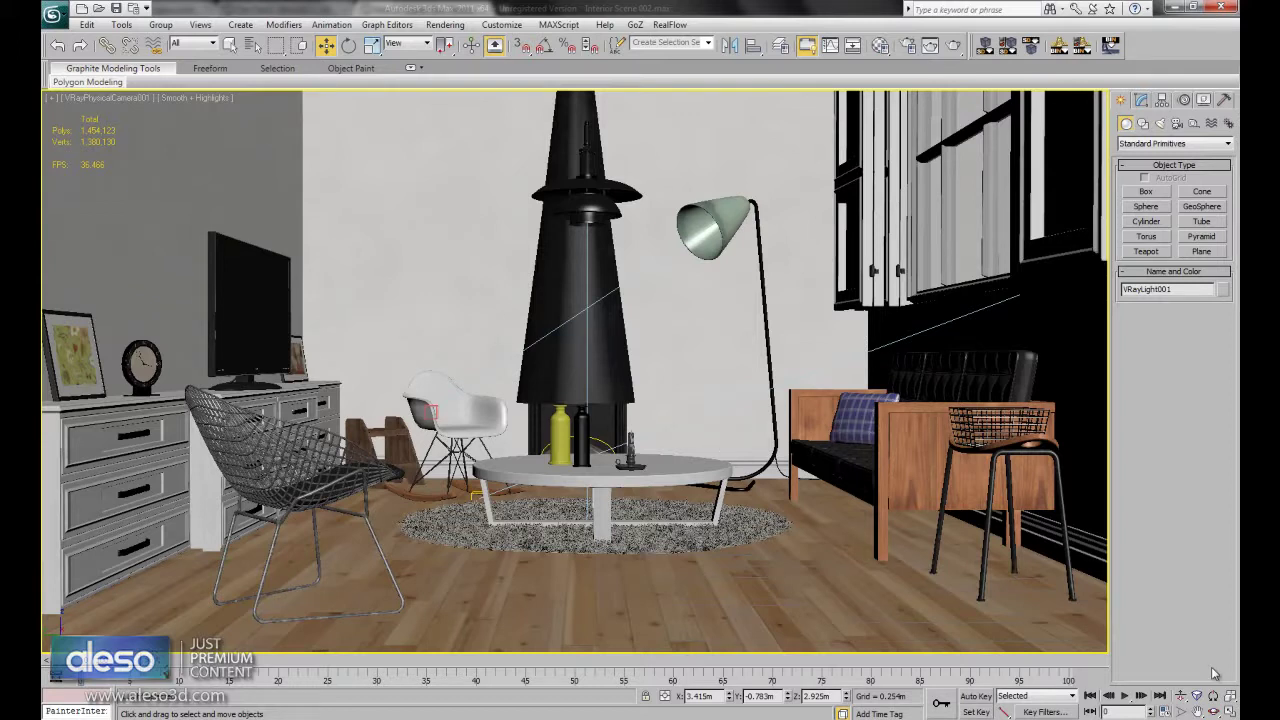
- Show all four viewports, select VRaySun001 in Front, and focus its shadow subdivs (6) in Modify
left_click(1230, 711)
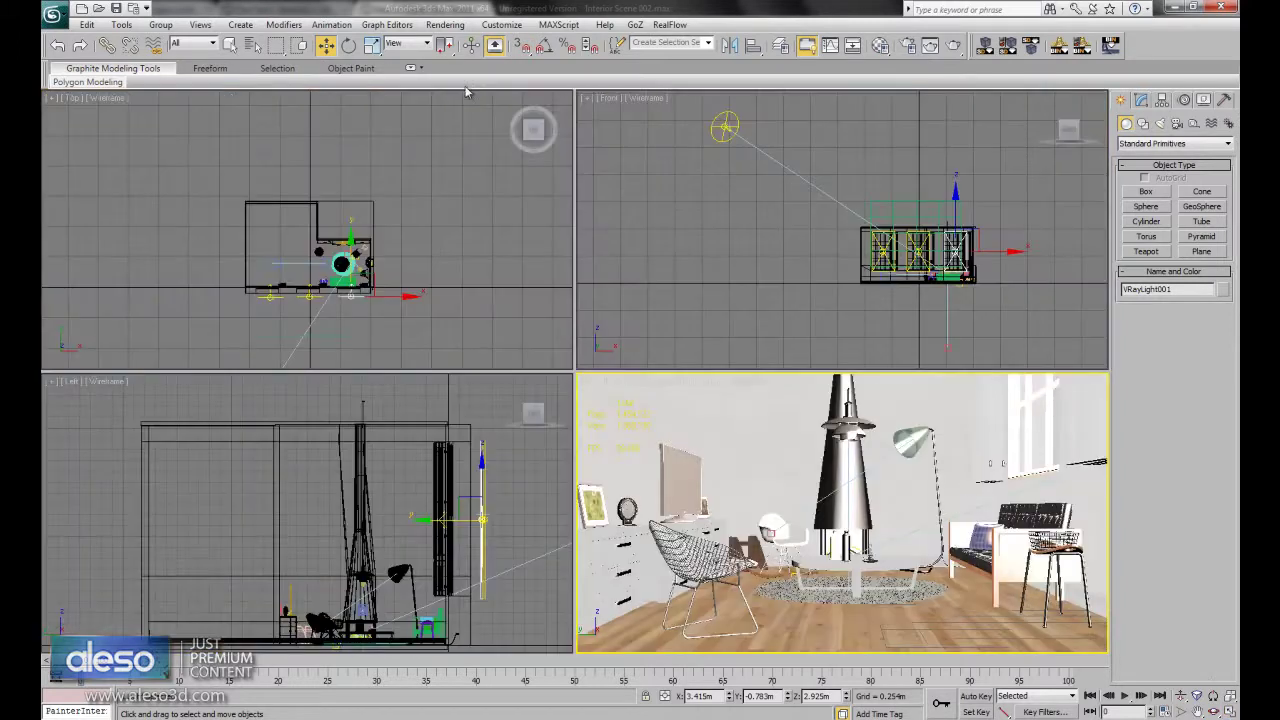
left_click(725, 127)
left_click(1142, 101)
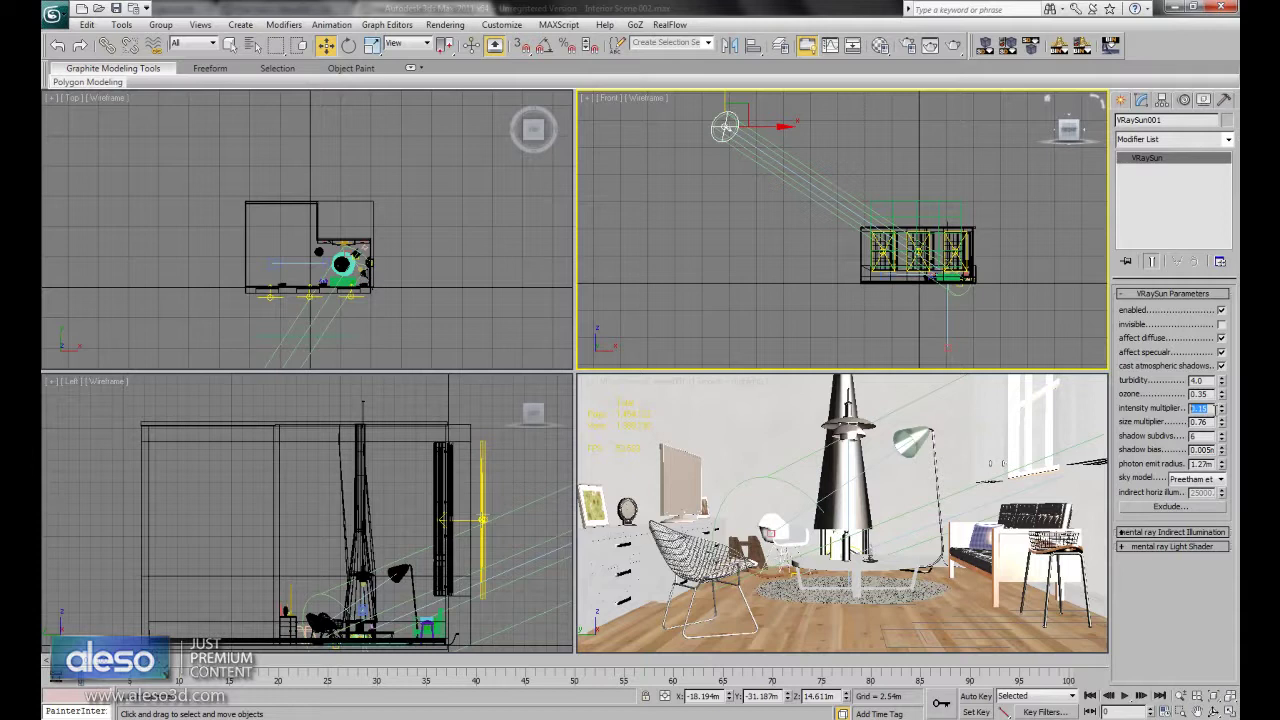
left_click(274, 260)
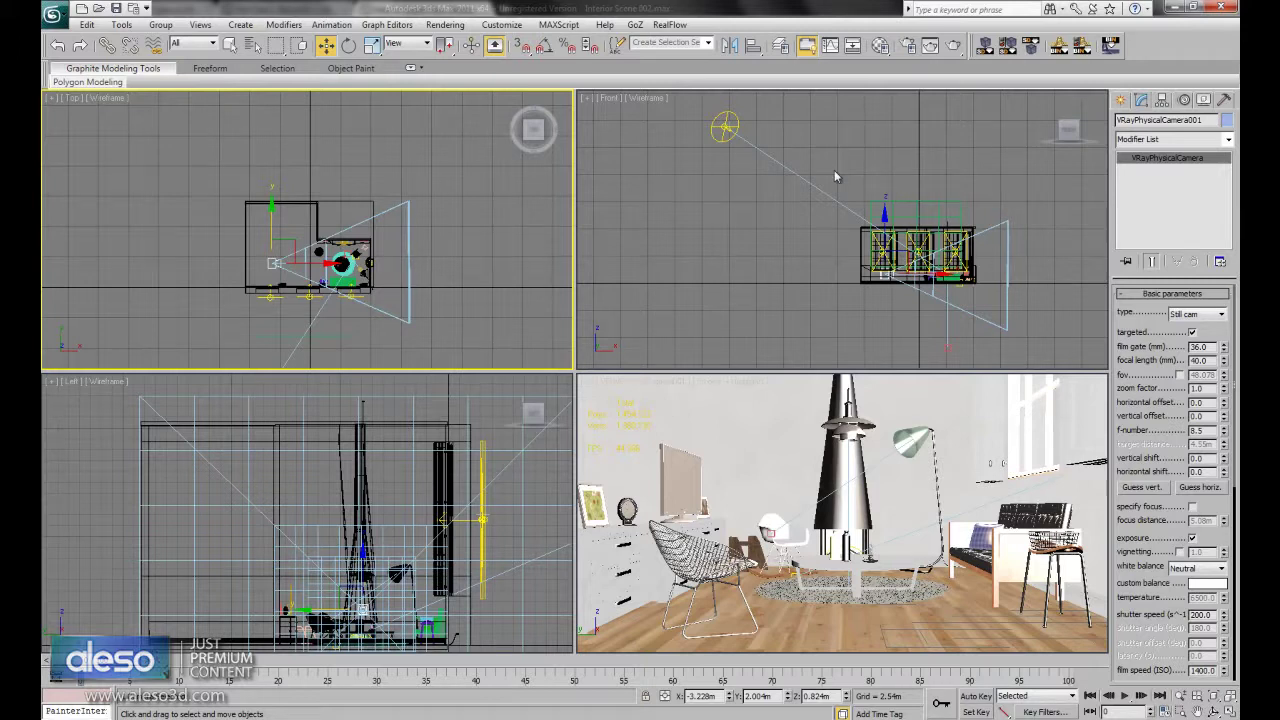
left_click(726, 127)
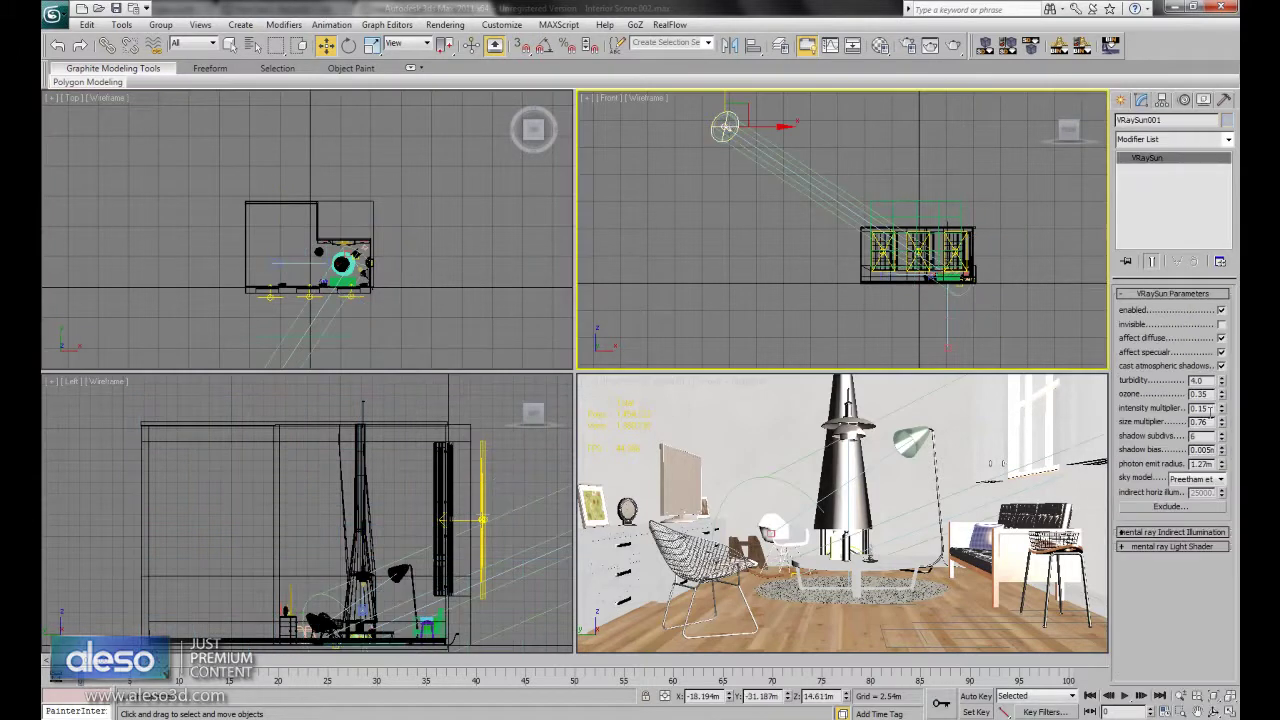
key("Tab")
- Maximize the Camera view and orbit out to see the house exterior and tree plane
middle_click(865, 497)
key("alt+w")
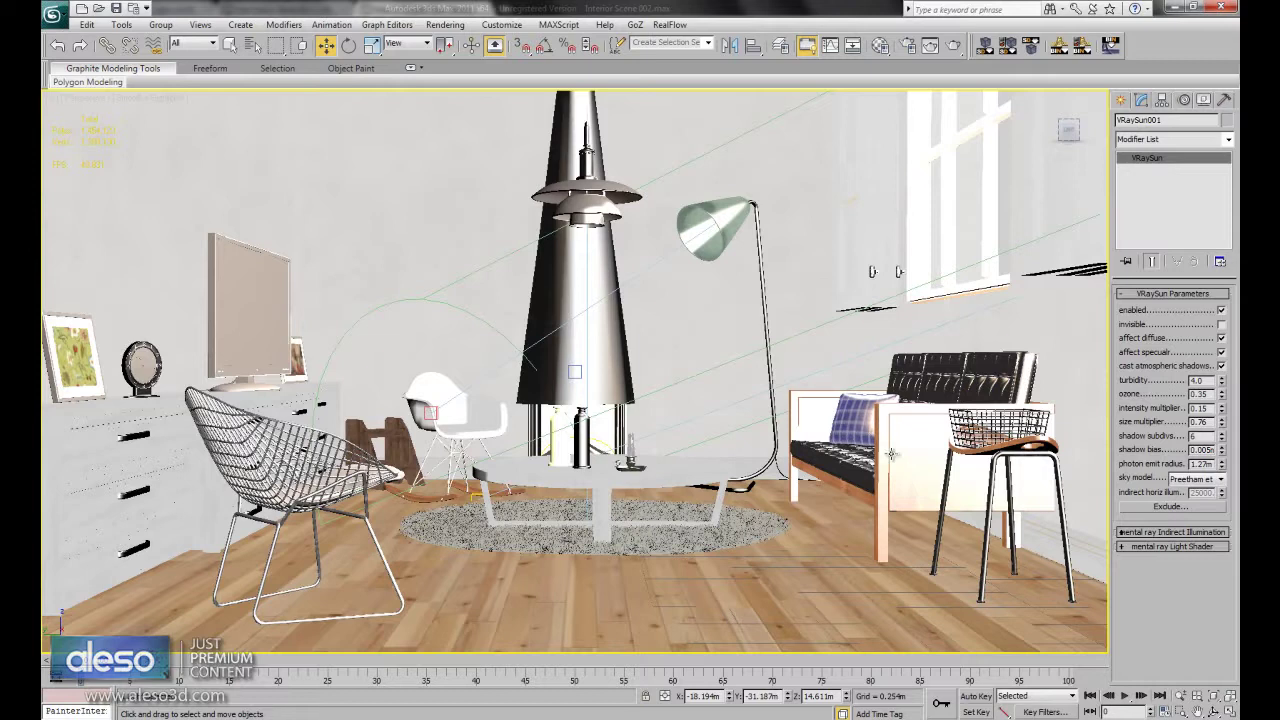
left_click(1213, 711)
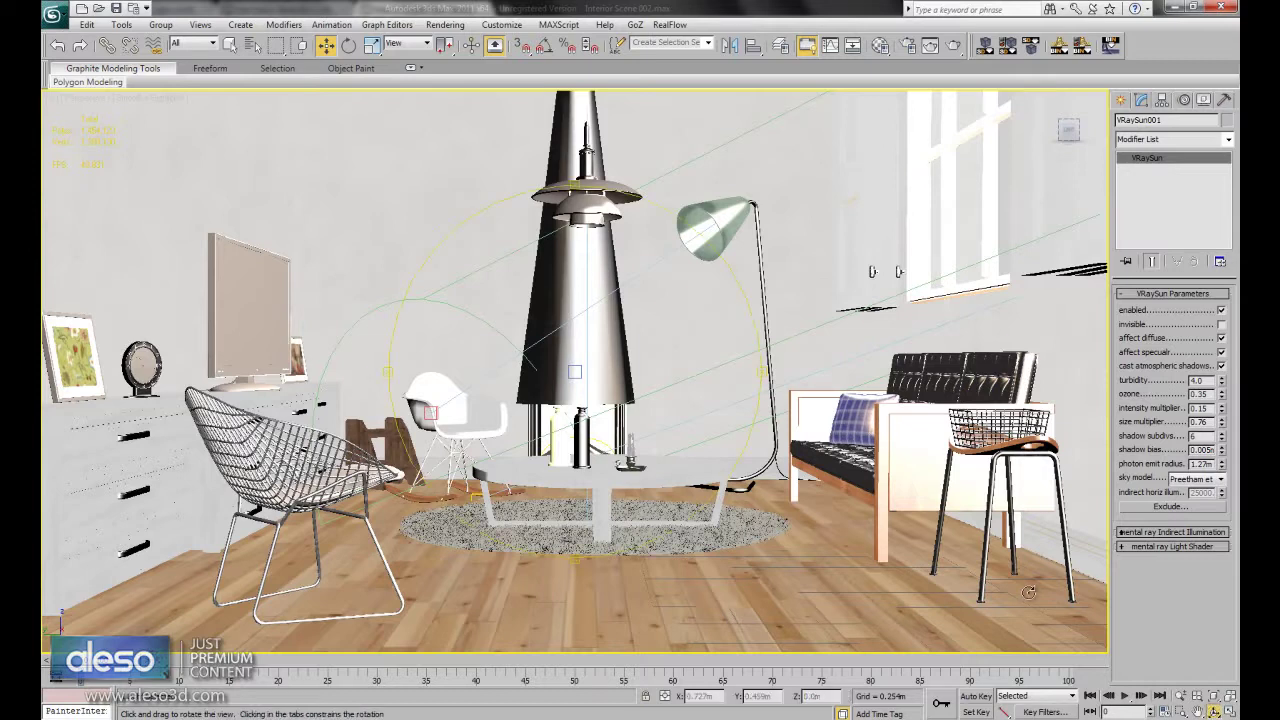
left_click_drag(630, 305, 565, 315)
scroll(565, 315, "down", 5)
scroll(557, 320, "down", 5)
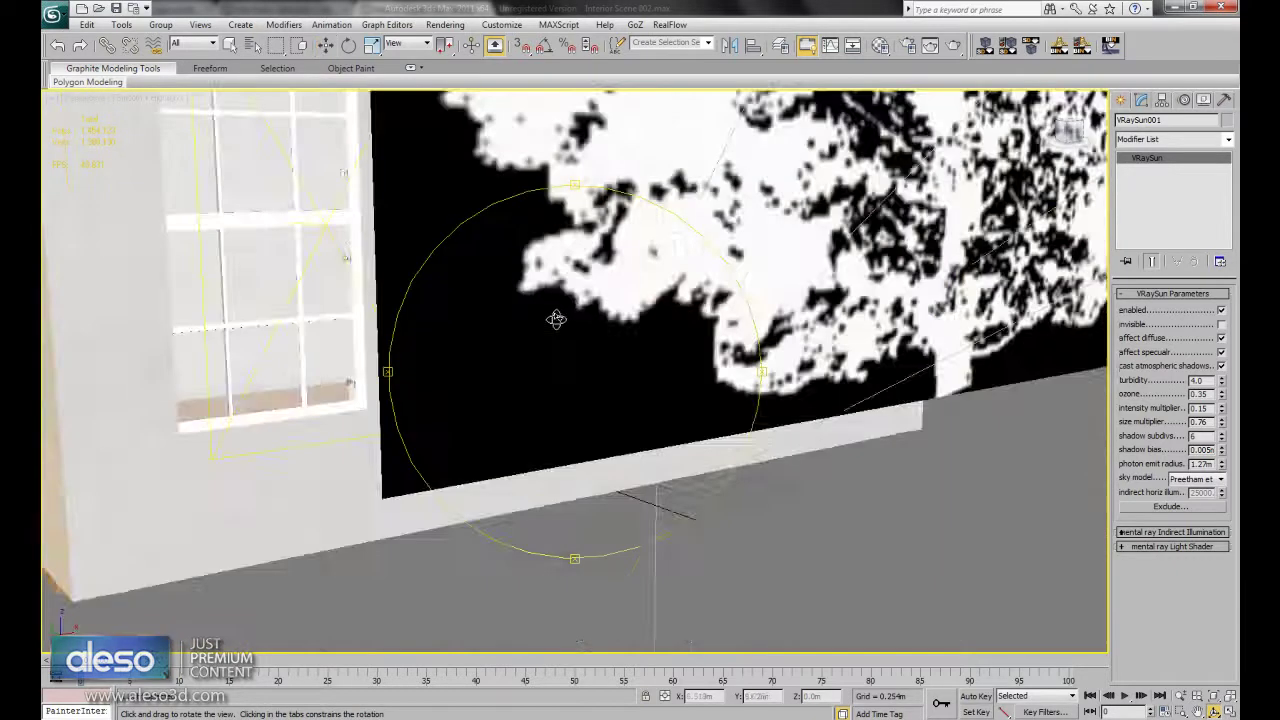
scroll(557, 320, "down", 3)
left_click(327, 45)
mouse_move(543, 271)
middle_mouse_down("alt")
mouse_move(601, 270)
mouse_move(548, 278)
mouse_move(524, 234)
mouse_move(565, 270)
mouse_move(600, 272)
middle_mouse_up("alt")
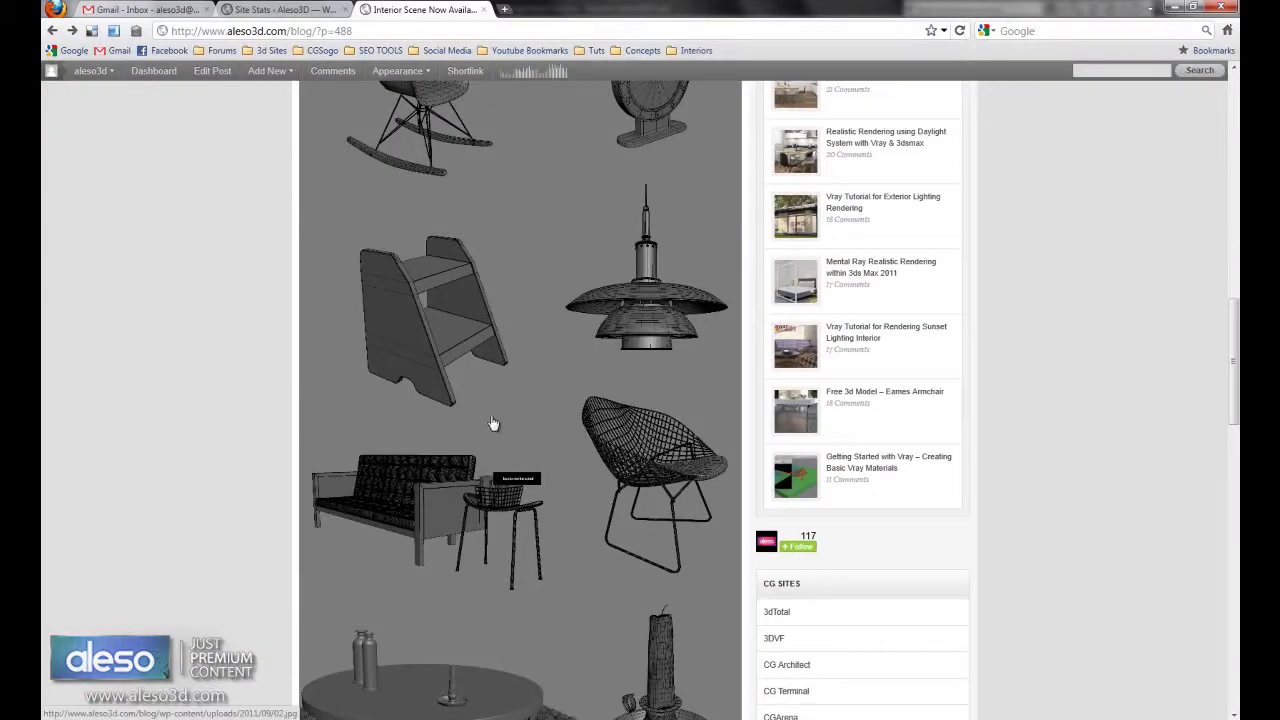
scroll(492, 423, "up", 6)
scroll(397, 340, "up", 4)
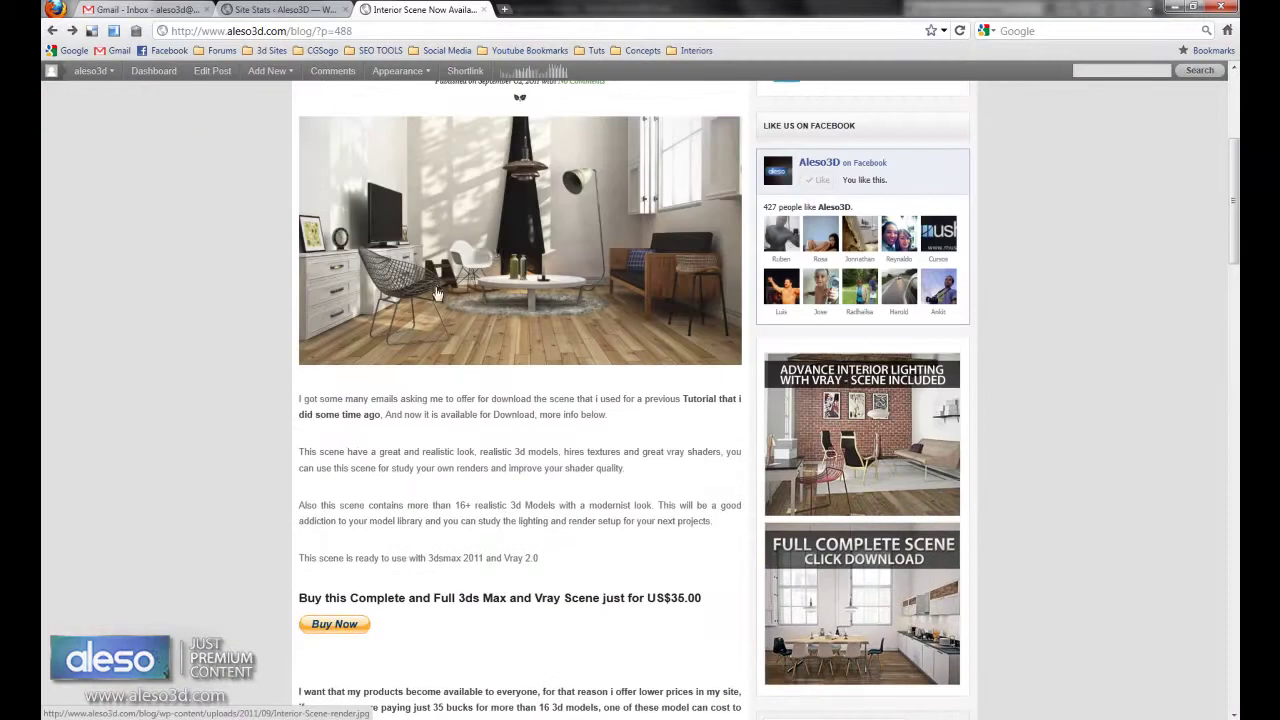
left_click(490, 250)
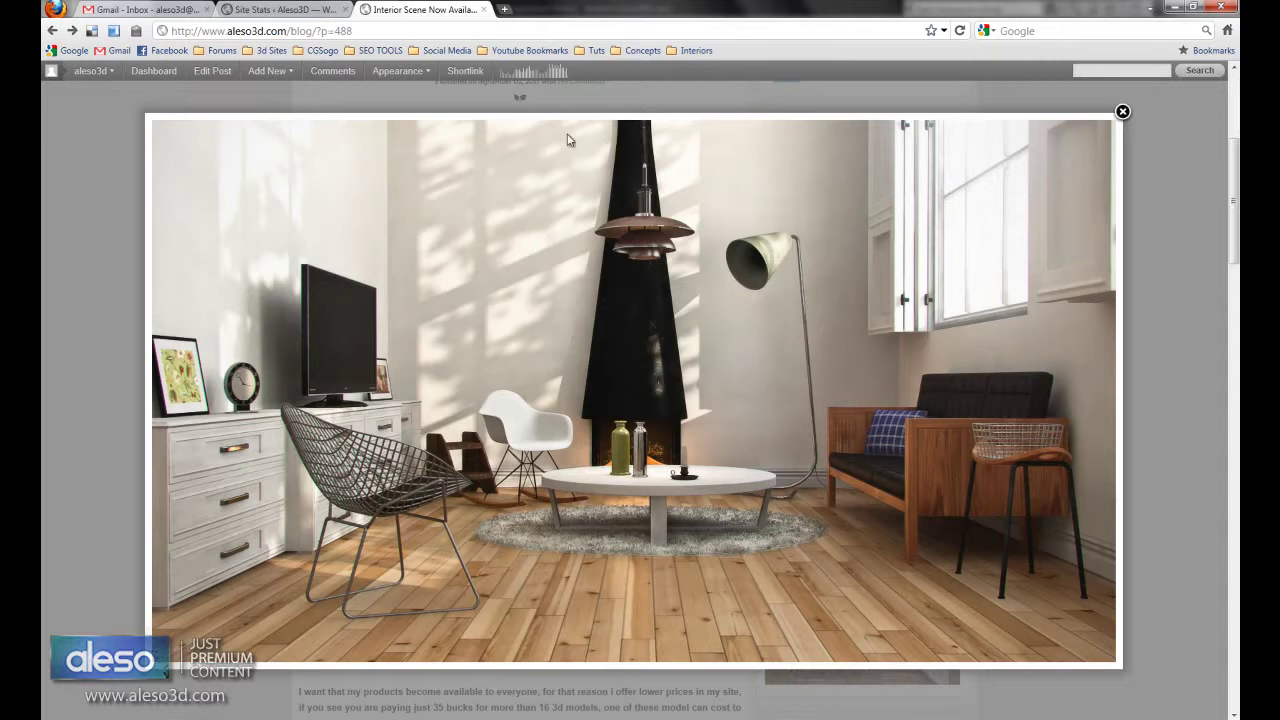
left_click(1122, 112)
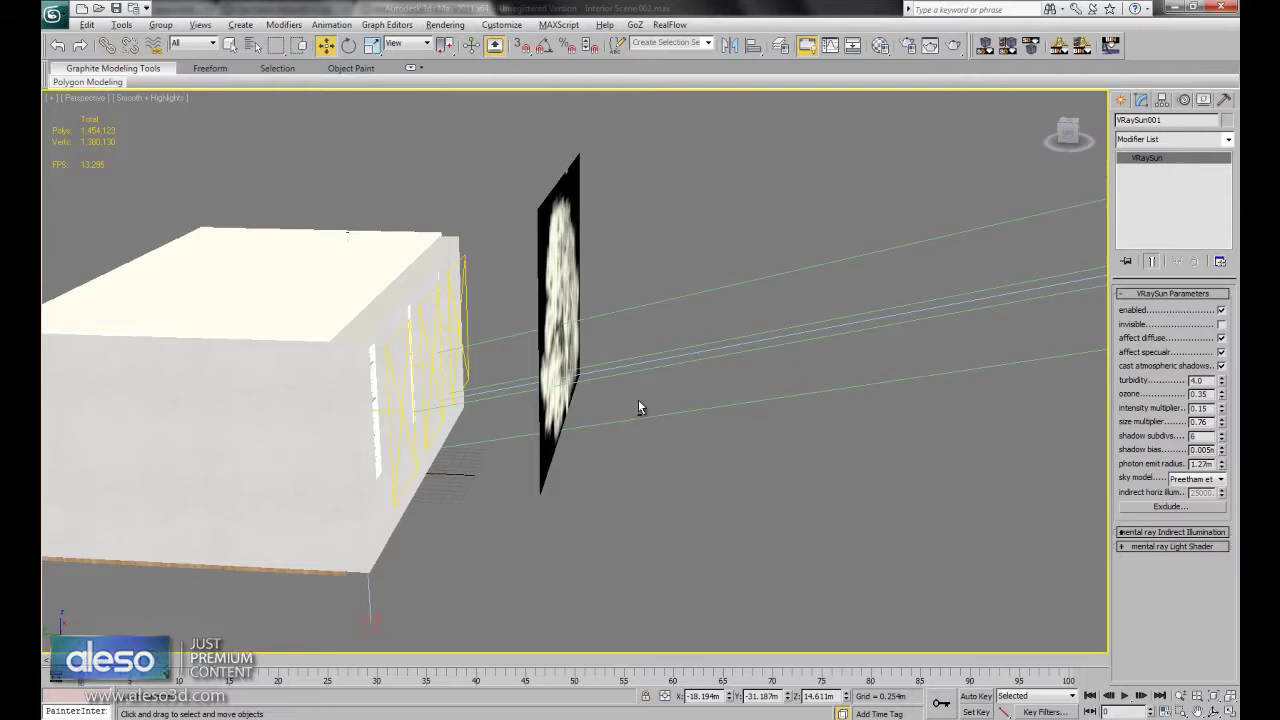
- Zoom into the room and bring up the Material Editor on the Floor material
scroll(390, 295, "up", 2)
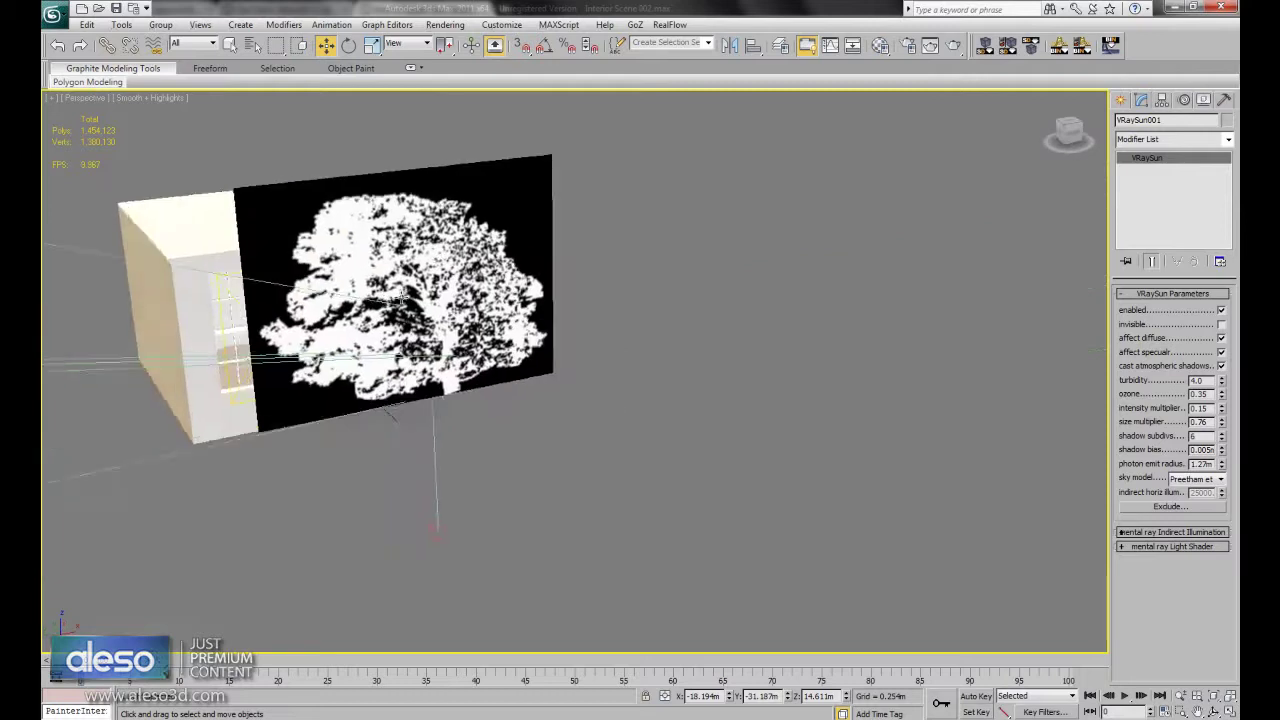
scroll(400, 296, "up", 3)
scroll(410, 297, "up", 5)
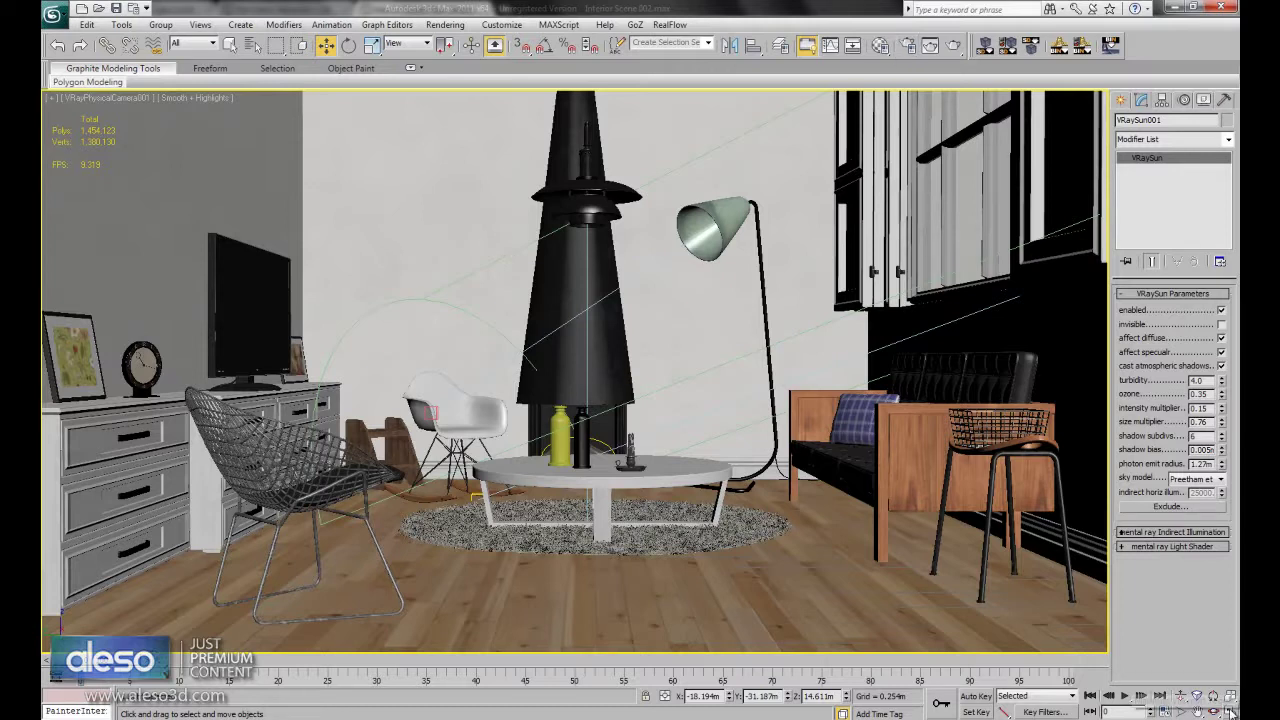
key("m")
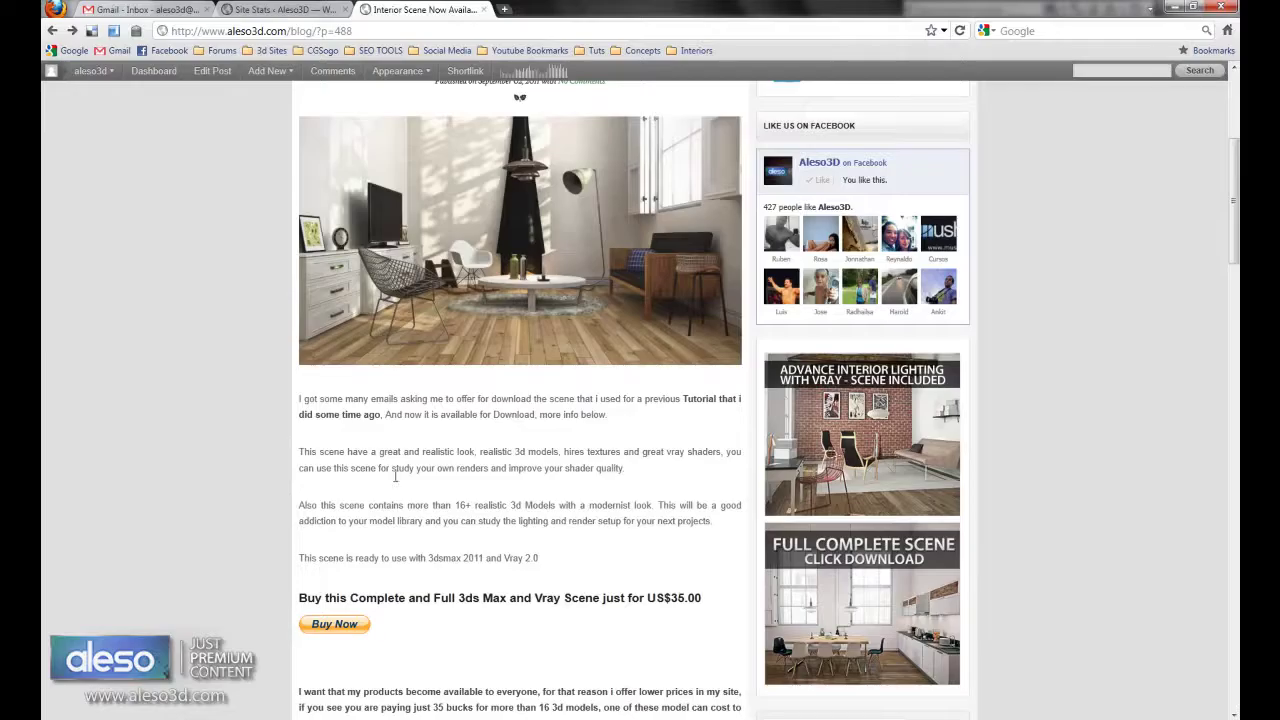
- Inspect the VRaySky environment map's sun settings, then close the Material Editor
scroll(363, 443, "up", 1)
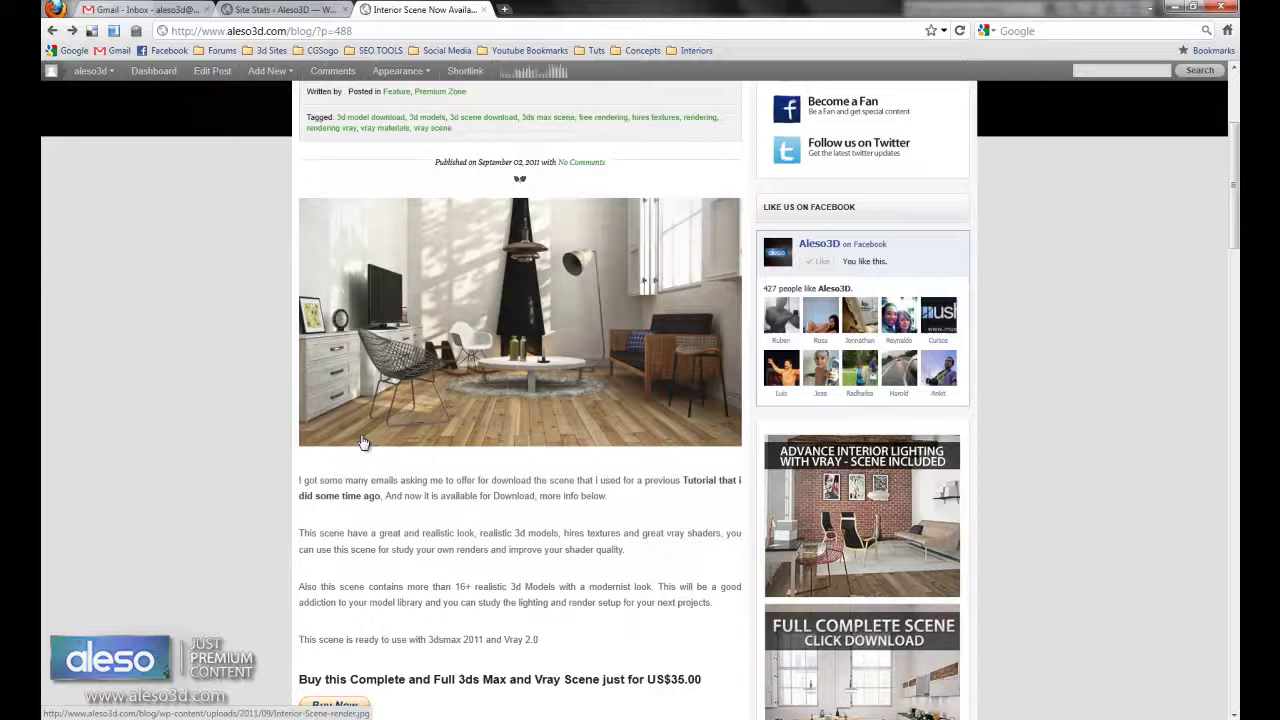
scroll(363, 443, "down", 3)
scroll(363, 443, "down", 3)
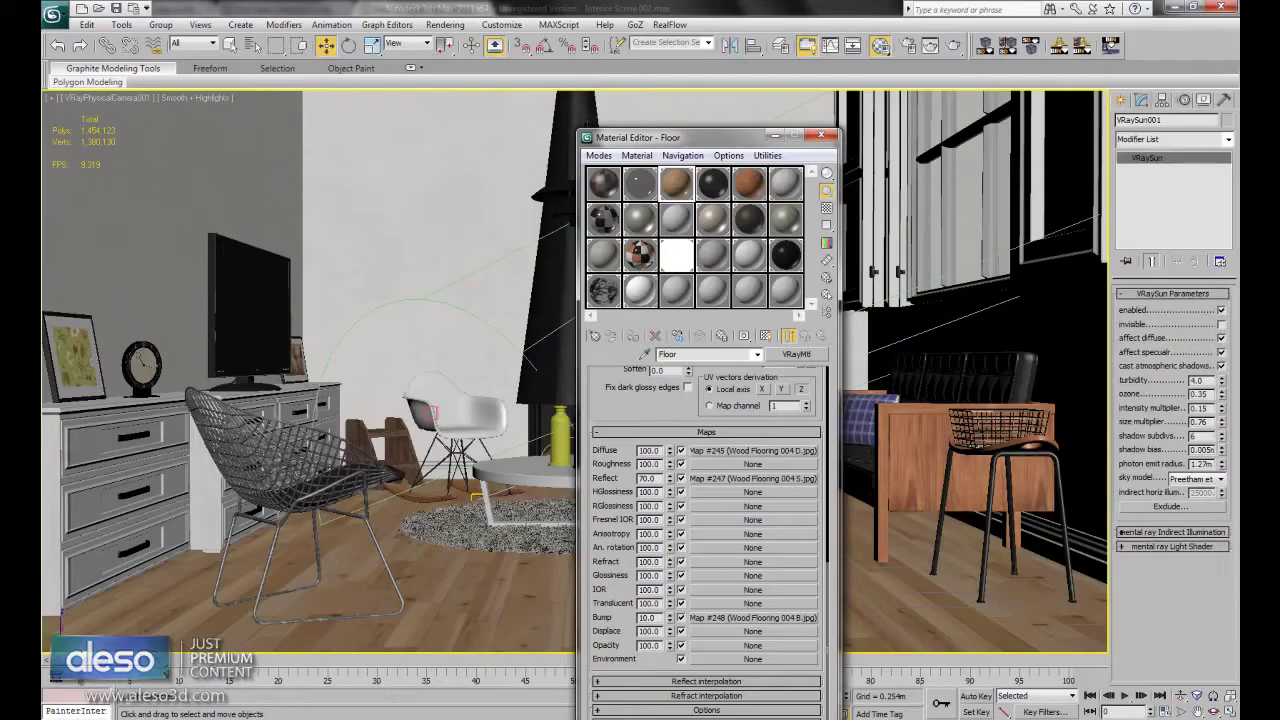
left_click(683, 262)
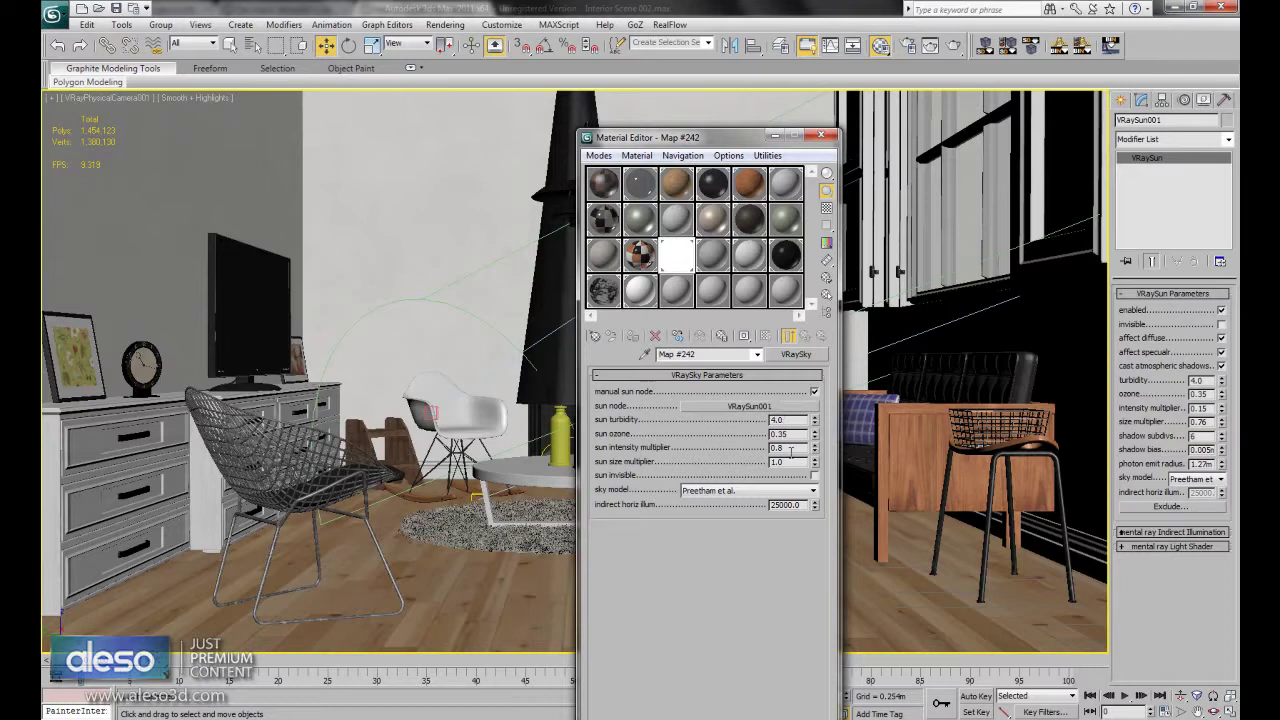
left_click(821, 135)
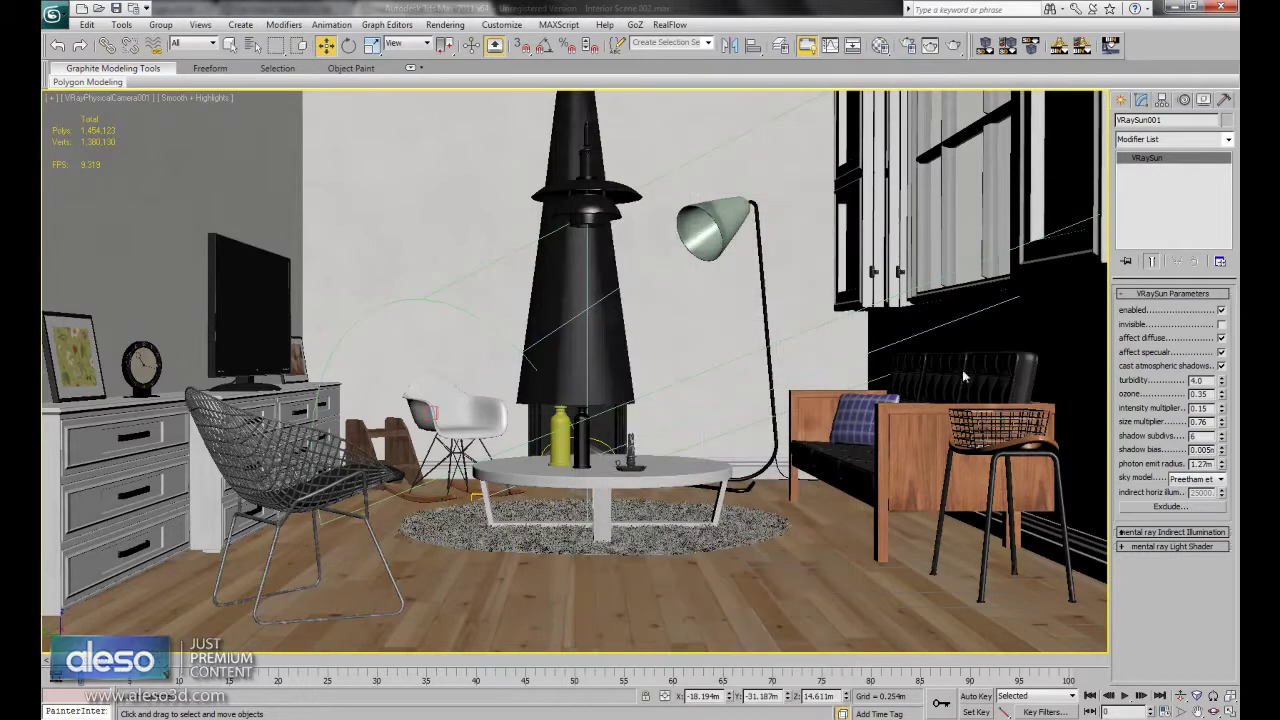
- Return to four views, select a window VRayLight, and zoom the Front view onto it
left_click(1232, 711)
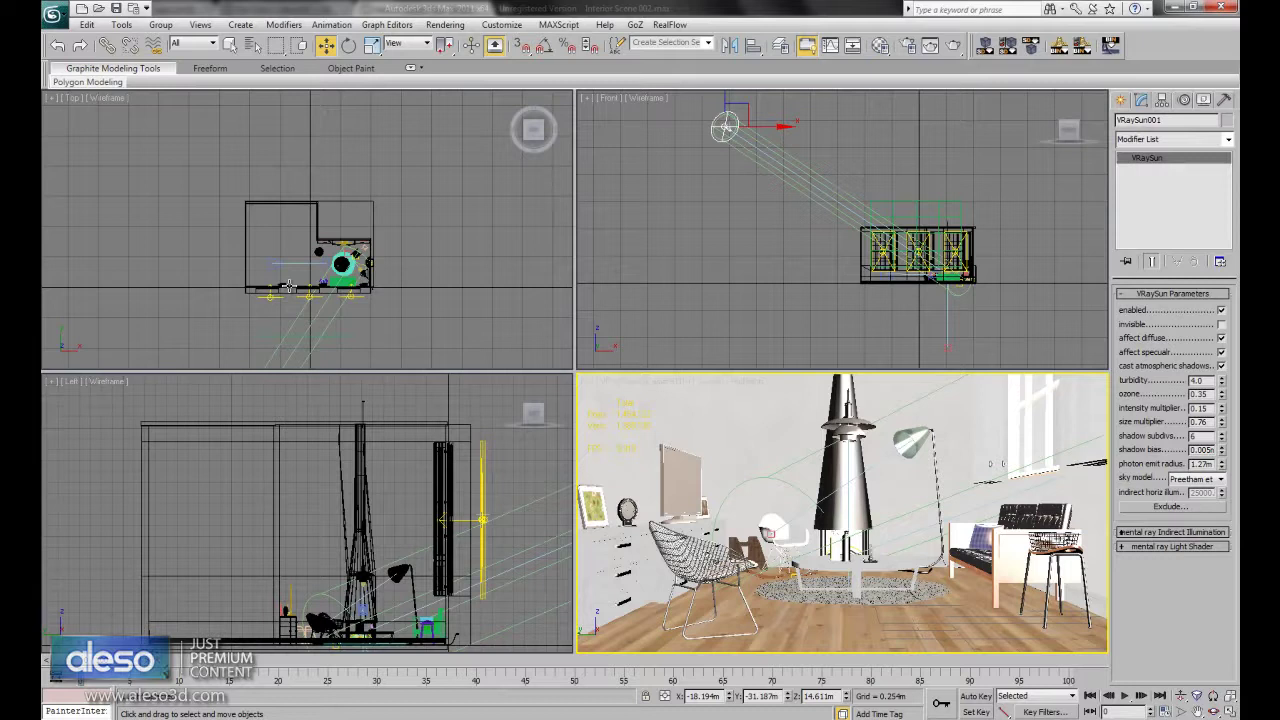
left_click(267, 298)
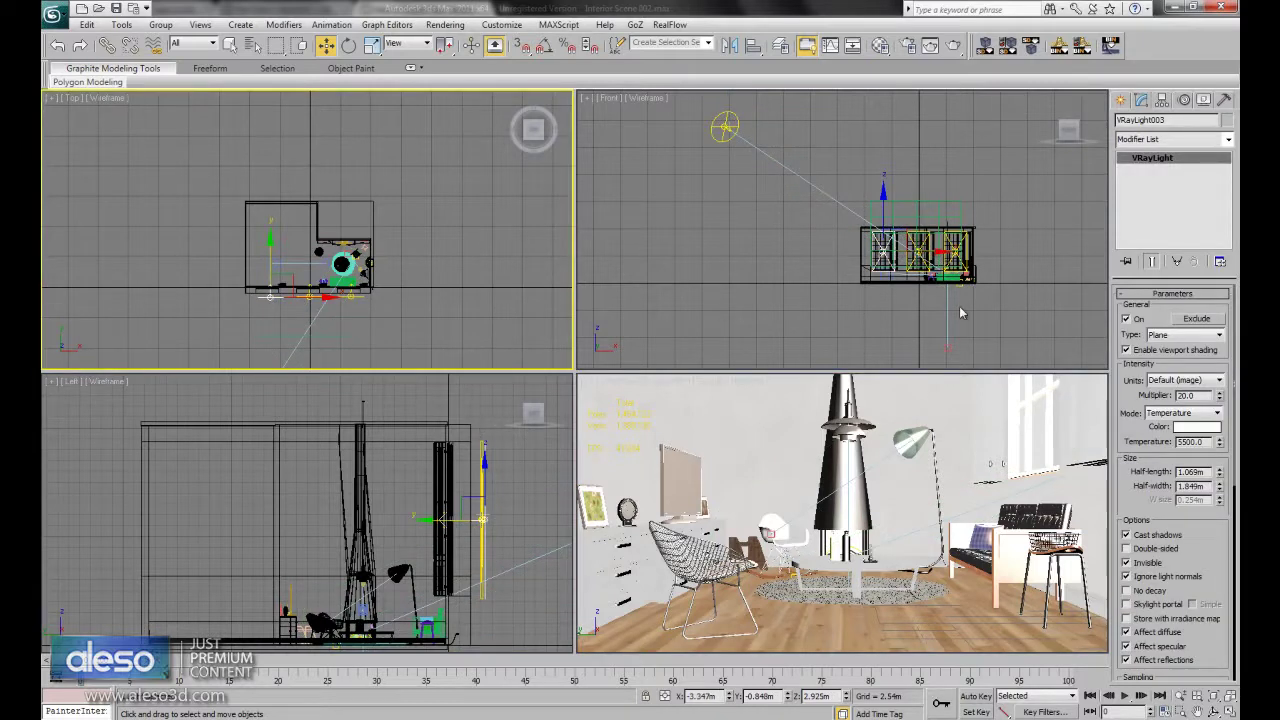
scroll(955, 305, "up", 1)
scroll(906, 278, "up", 3)
scroll(906, 278, "up", 3)
scroll(908, 283, "up", 3)
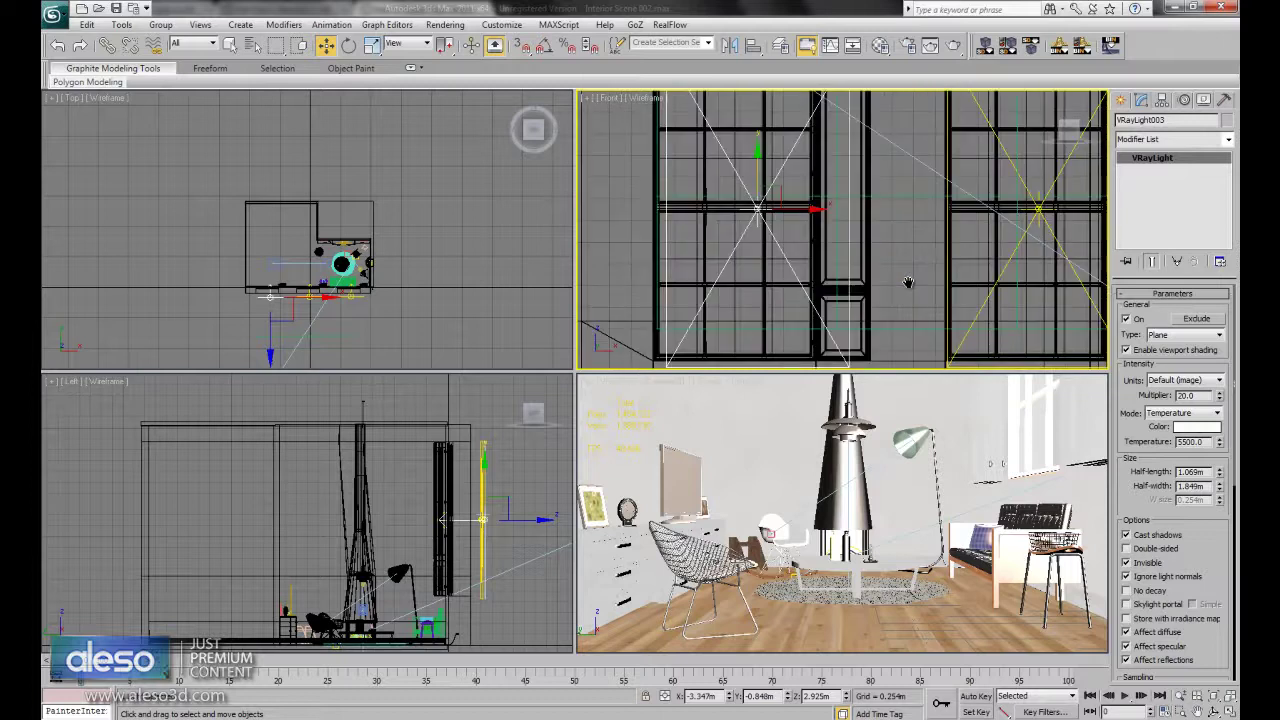
scroll(908, 283, "down", 3)
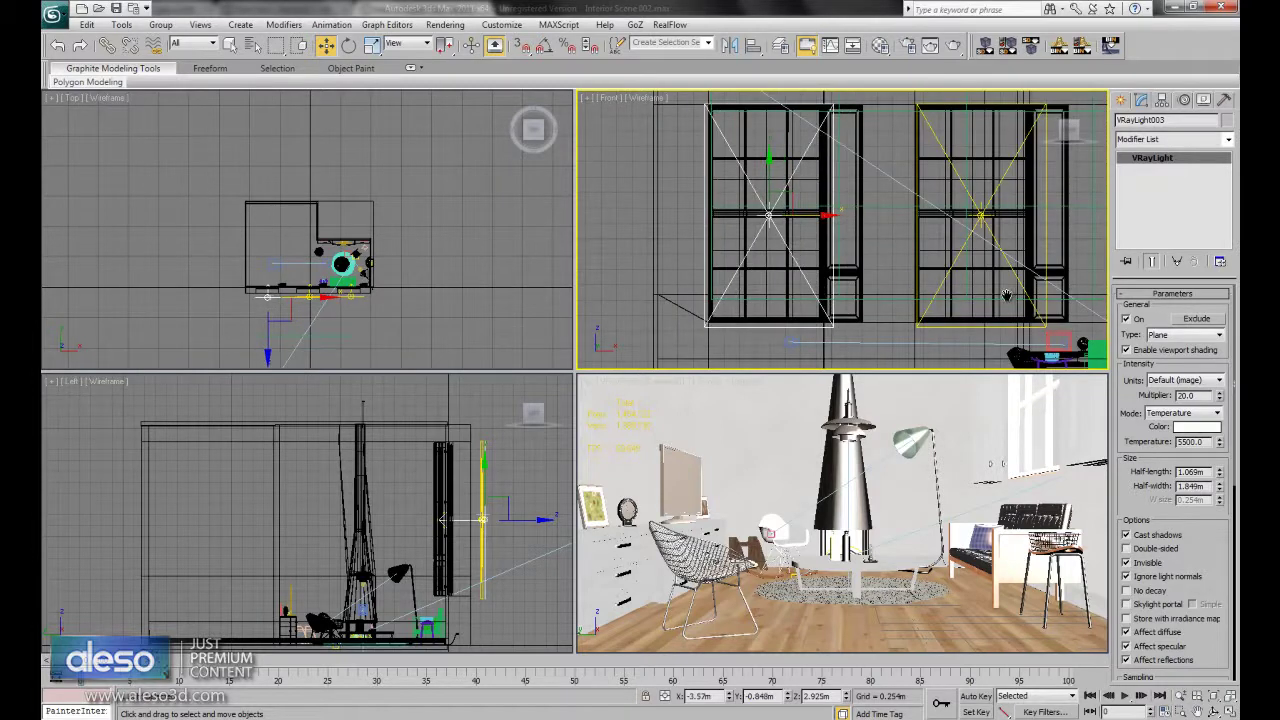
- Pan across the window lights, then maximize the camera perspective view
middle_click_drag(1008, 296, 970, 290)
right_click(930, 520)
left_click(1230, 711)
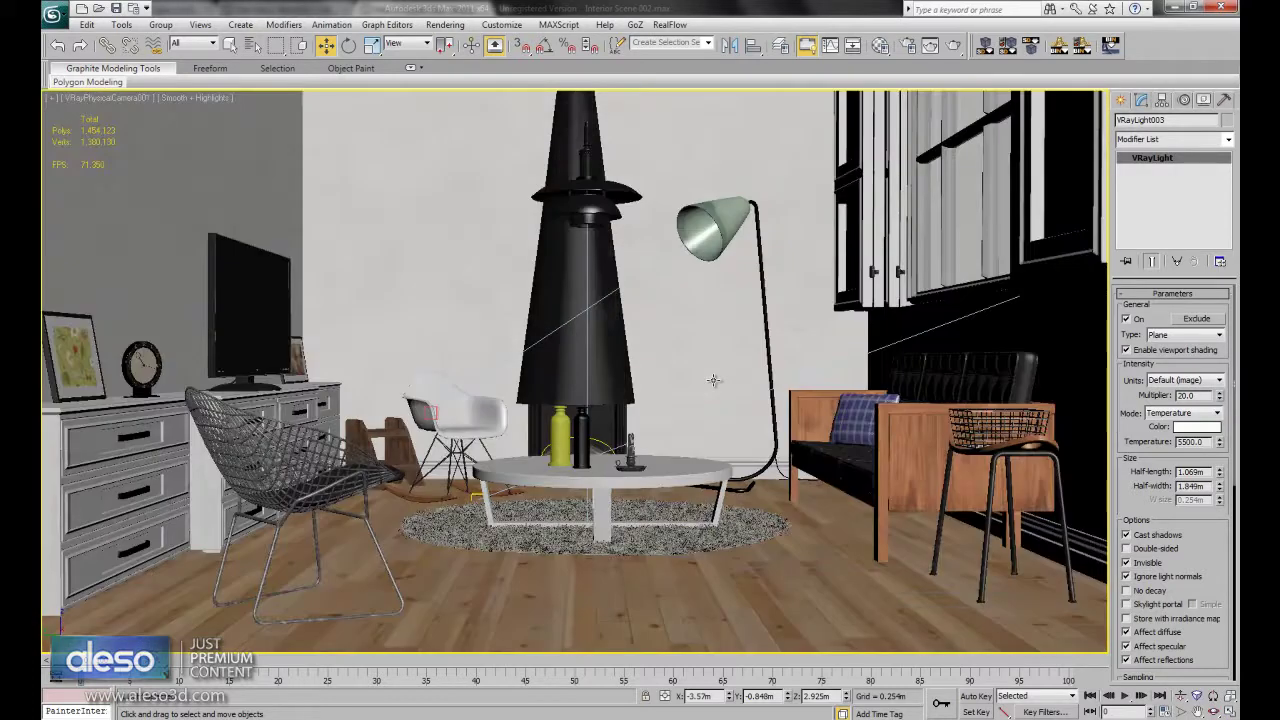
- Switch VRayLight003's colour mode to Temperature and set it to 5500
left_click_drag(1226, 543, 1221, 496)
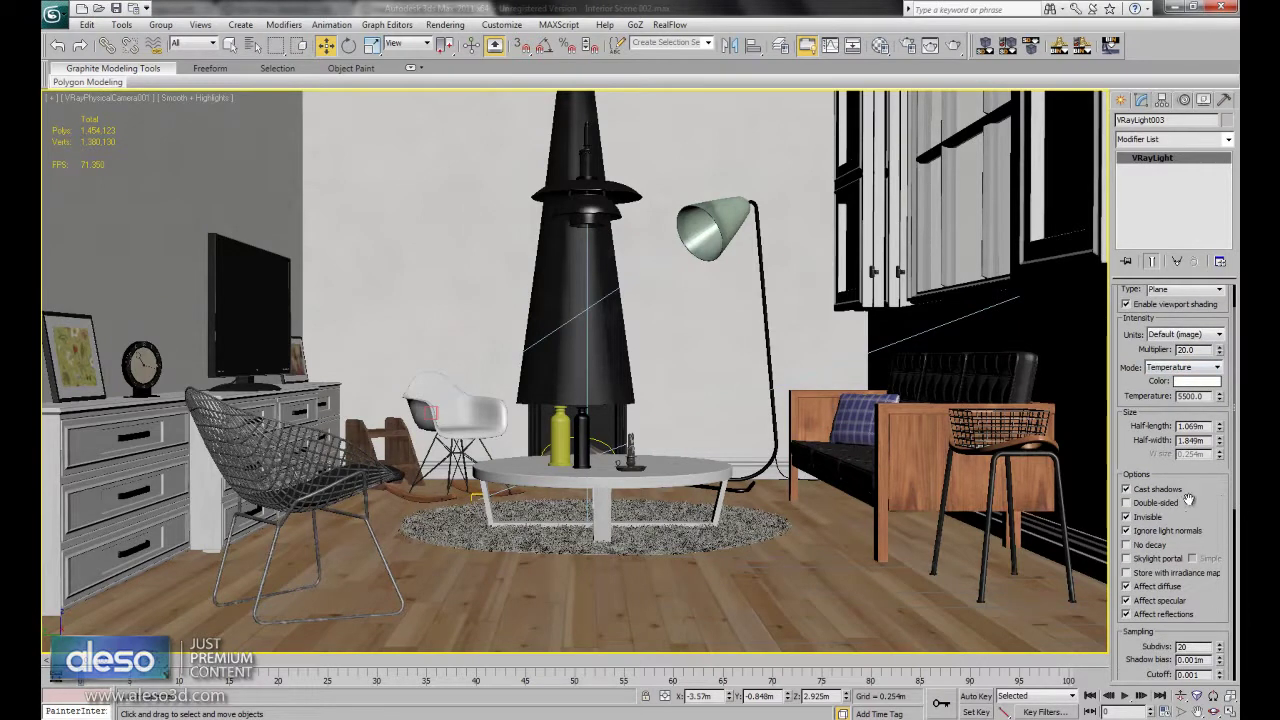
scroll(1176, 500, "down", 4)
scroll(1177, 510, "down", 1)
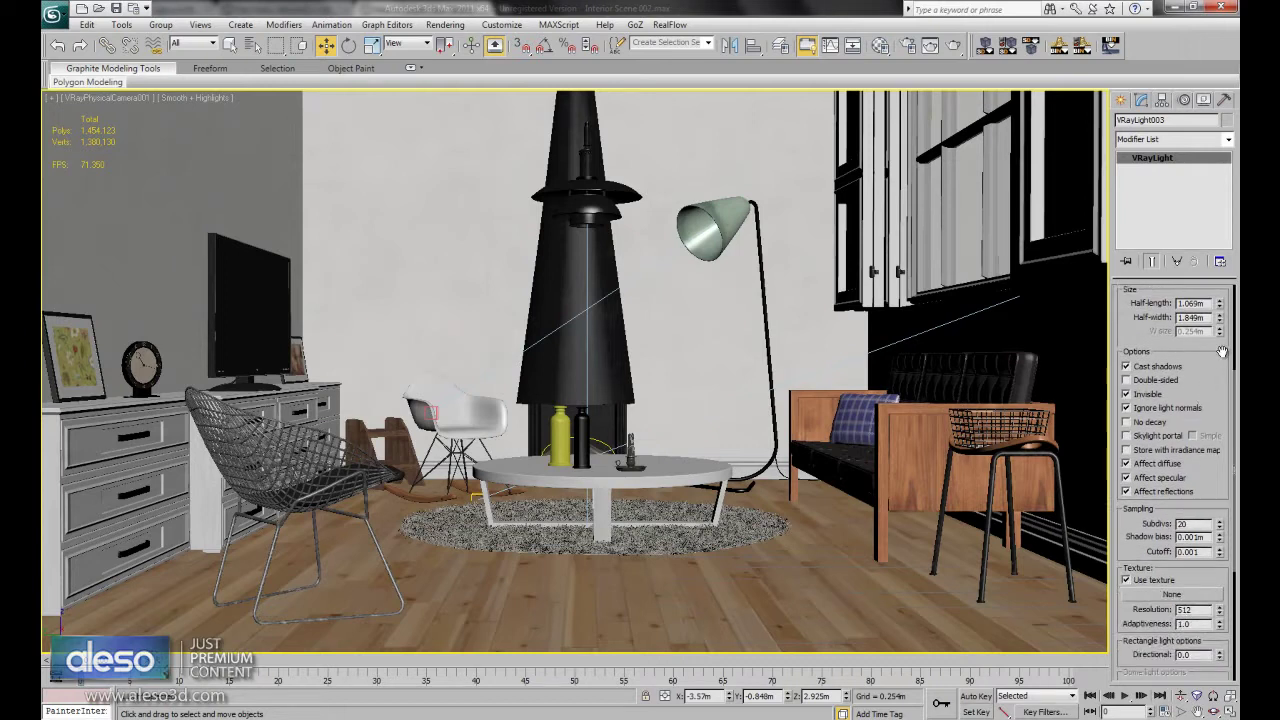
scroll(1222, 352, "up", 4)
scroll(1200, 380, "up", 2)
left_click(1183, 403)
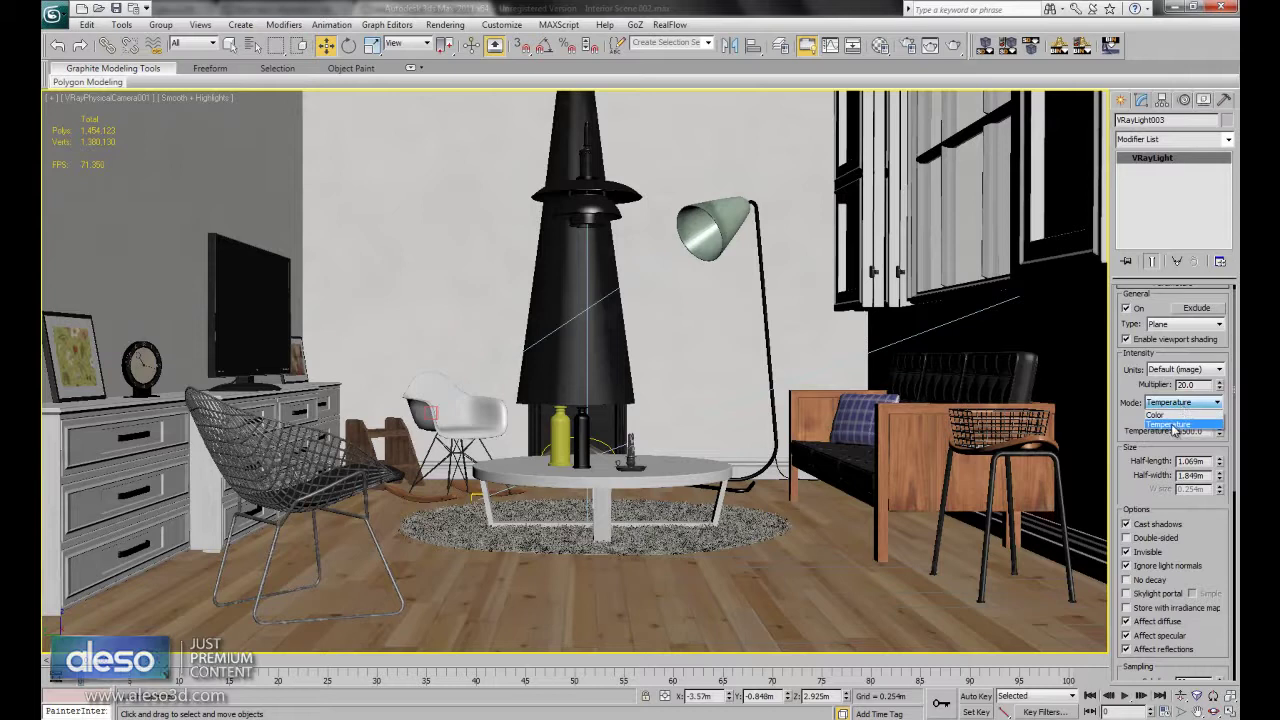
left_click(1174, 427)
double_click(1206, 431)
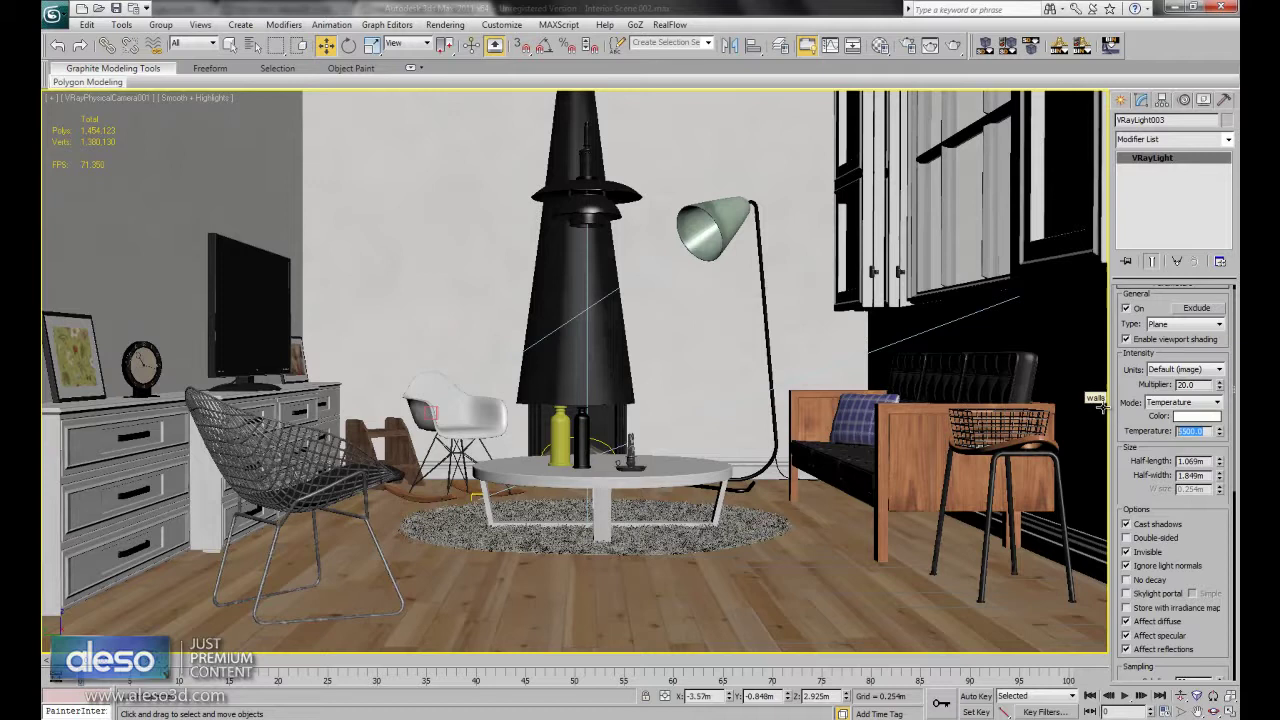
type("55")
key("Return")
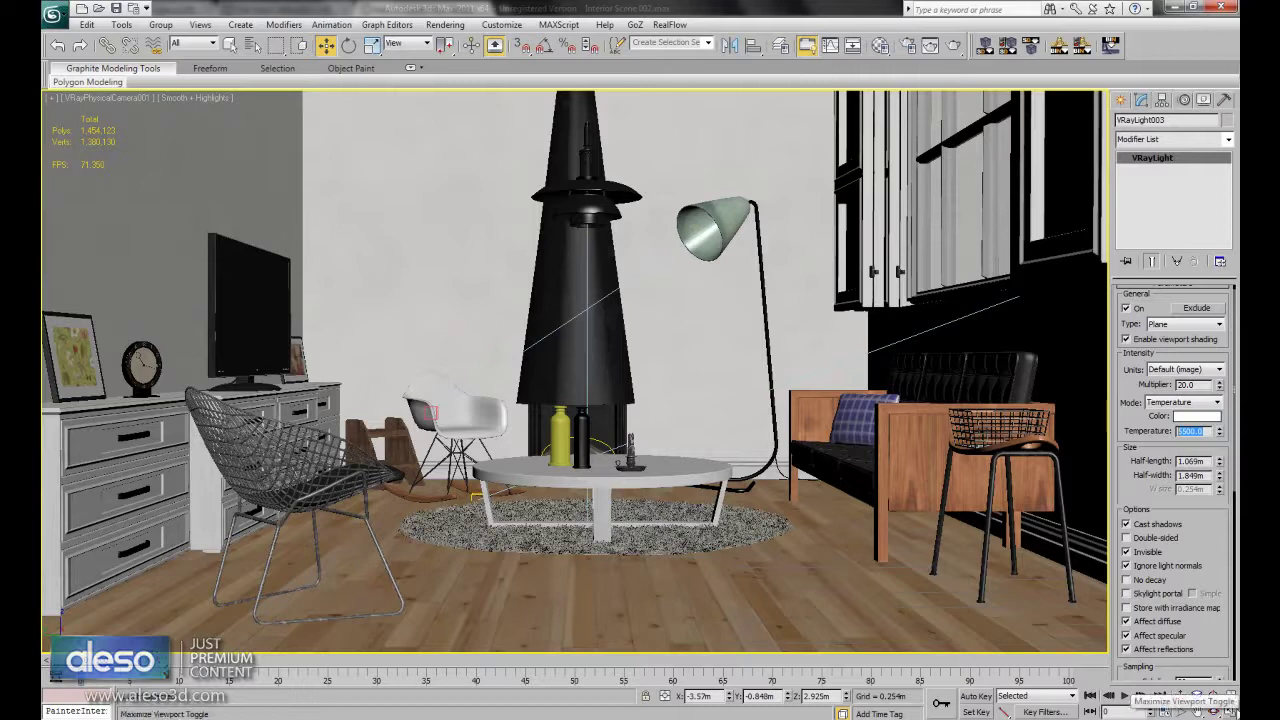
- Select the chimenea sphere light in the fireplace and nudge it upward
left_click(603, 442)
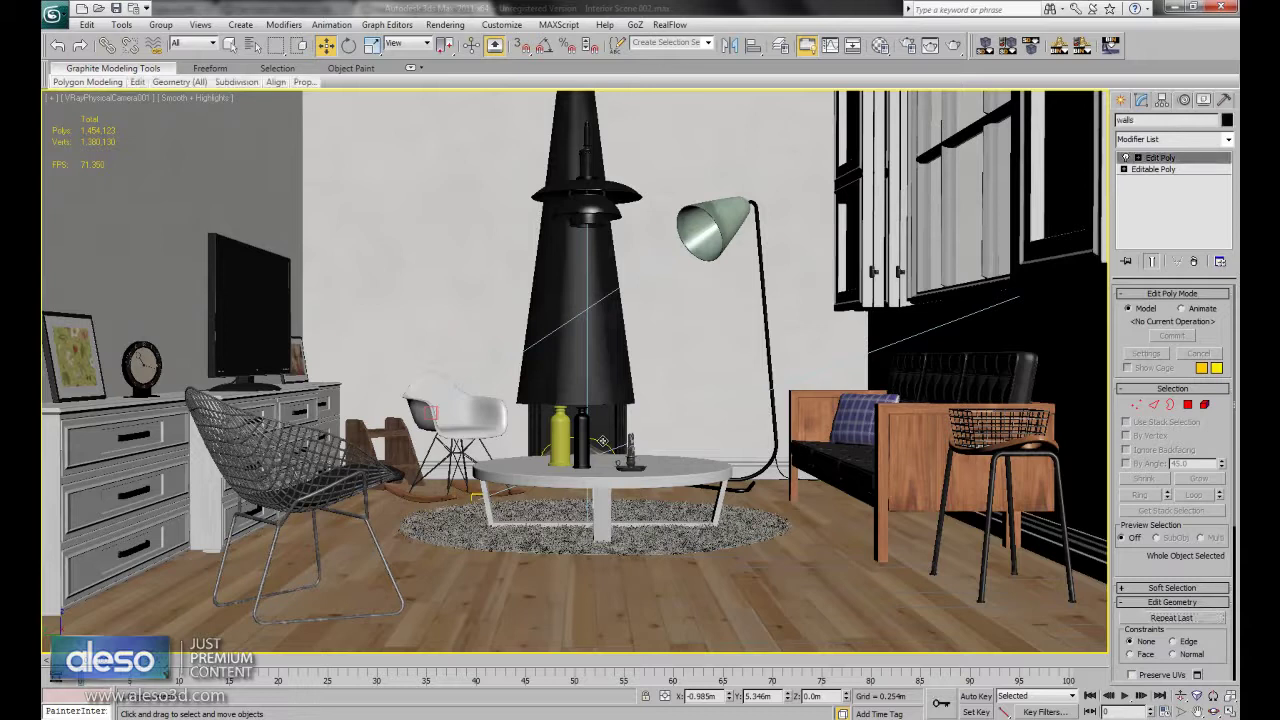
left_click(600, 443)
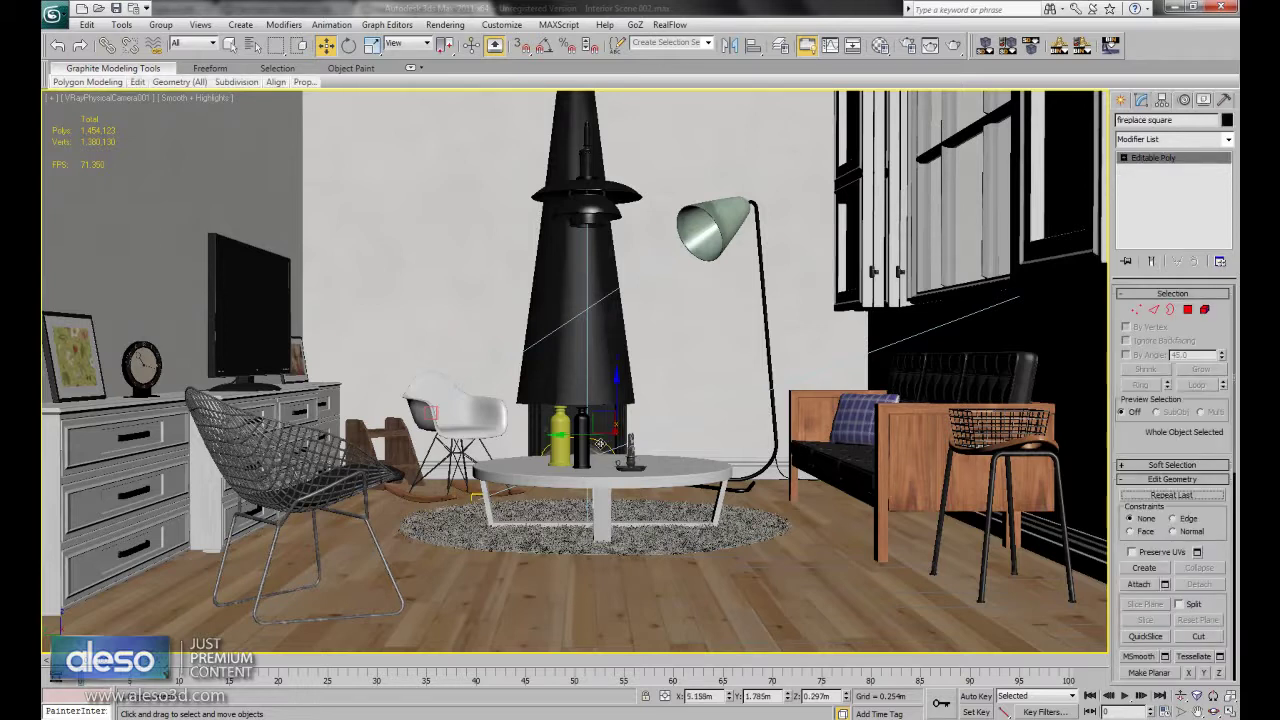
left_click_drag(578, 410, 578, 395)
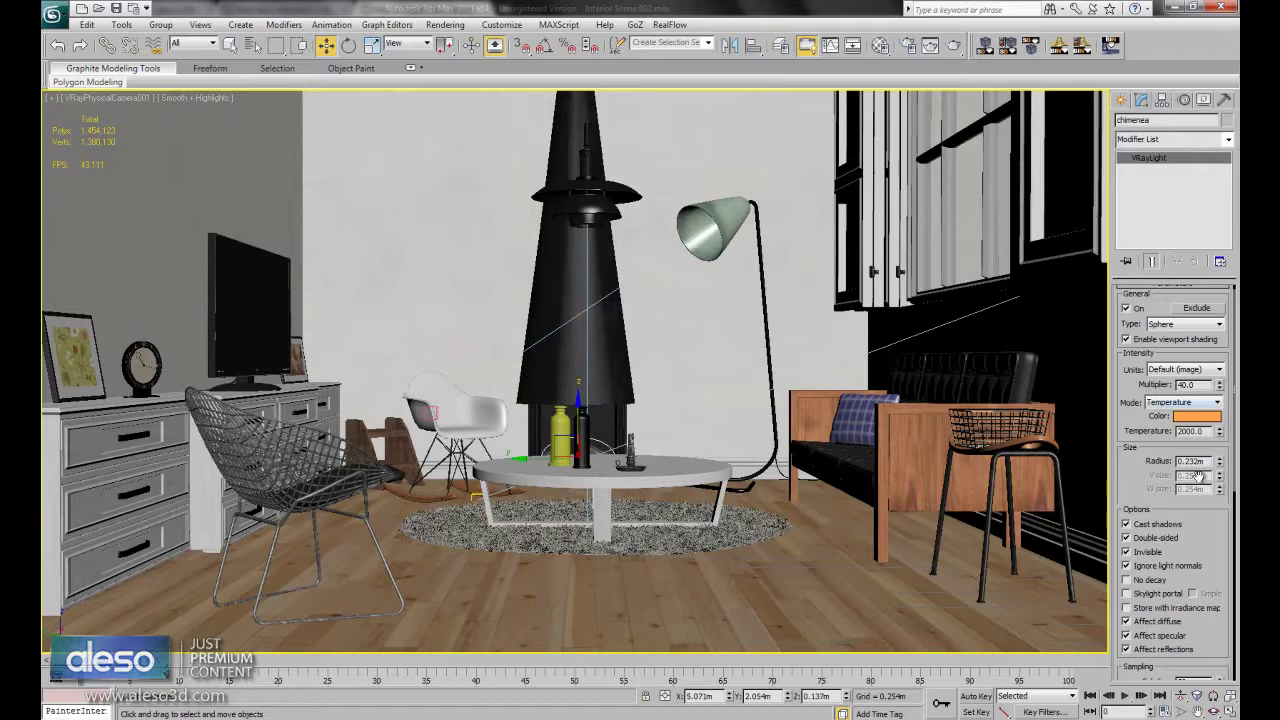
- Open the finished reference render full size in a new browser tab
scroll(1216, 511, "down", 2)
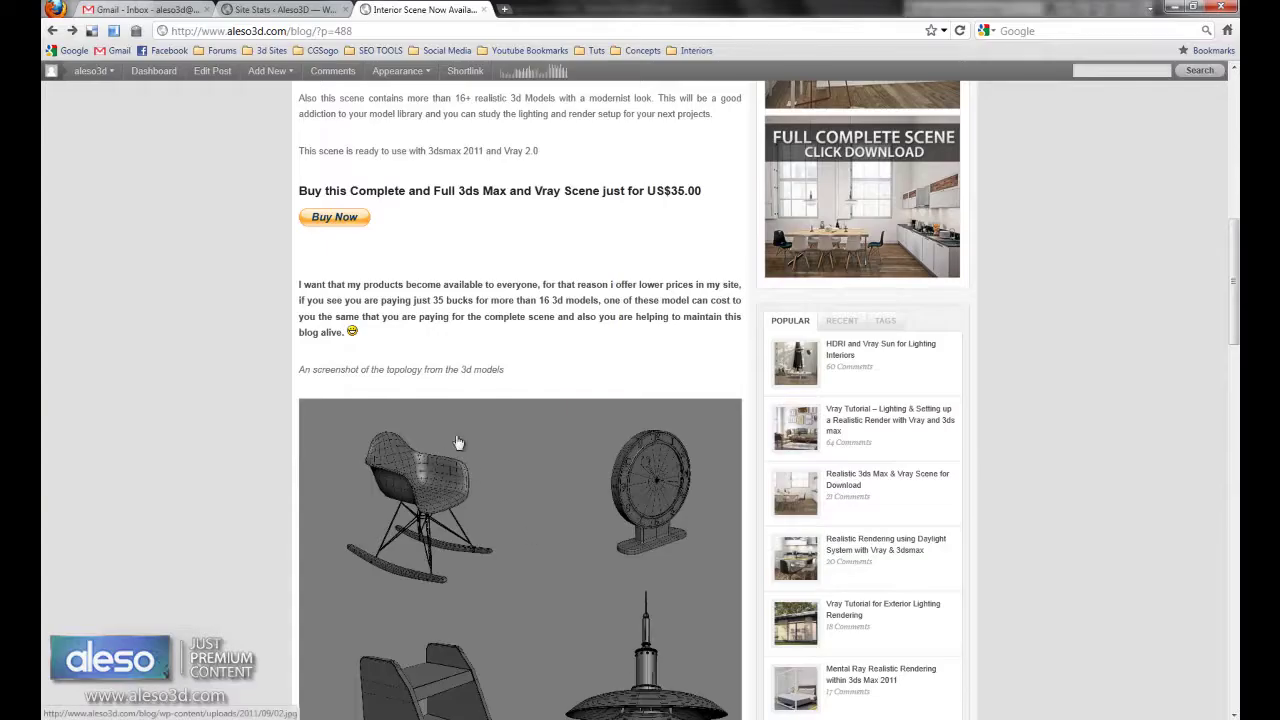
scroll(460, 430, "up", 5)
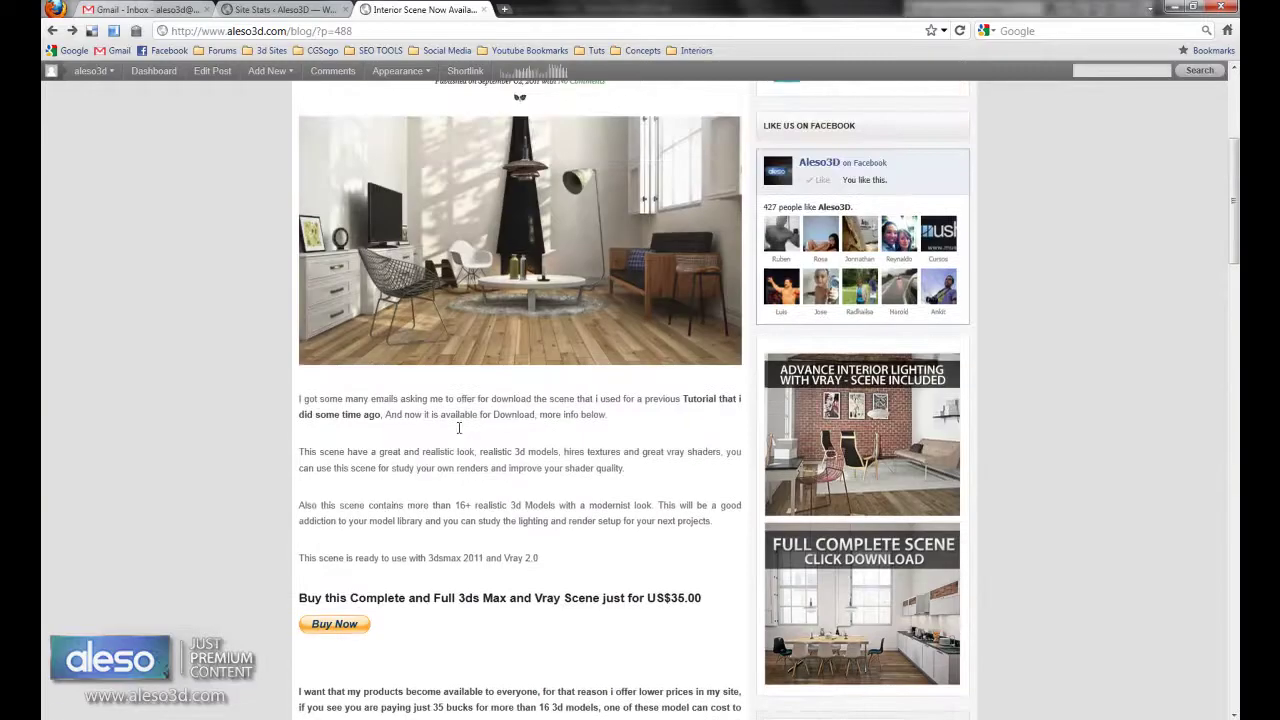
middle_click(518, 282)
left_click(553, 12)
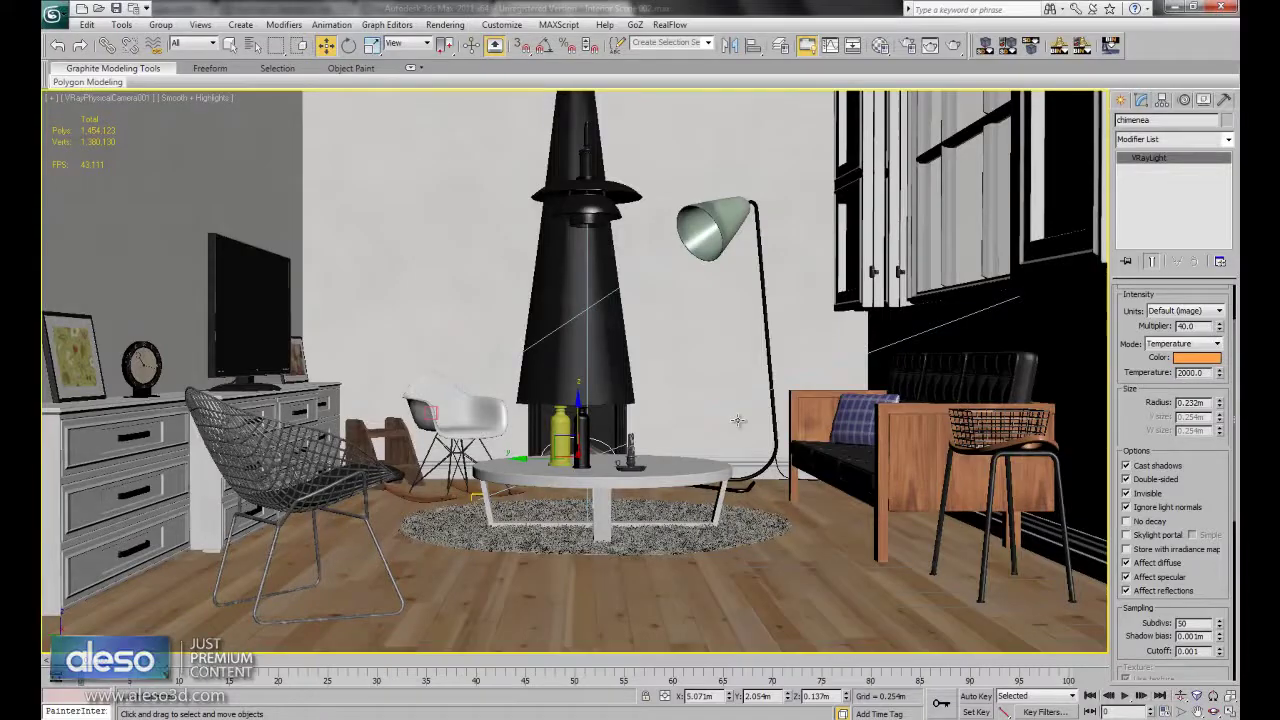
- Review V-Ray's Adaptive DMC sampler, Environment, and HSV exponential colour mapping at gamma 2.2
left_click(907, 45)
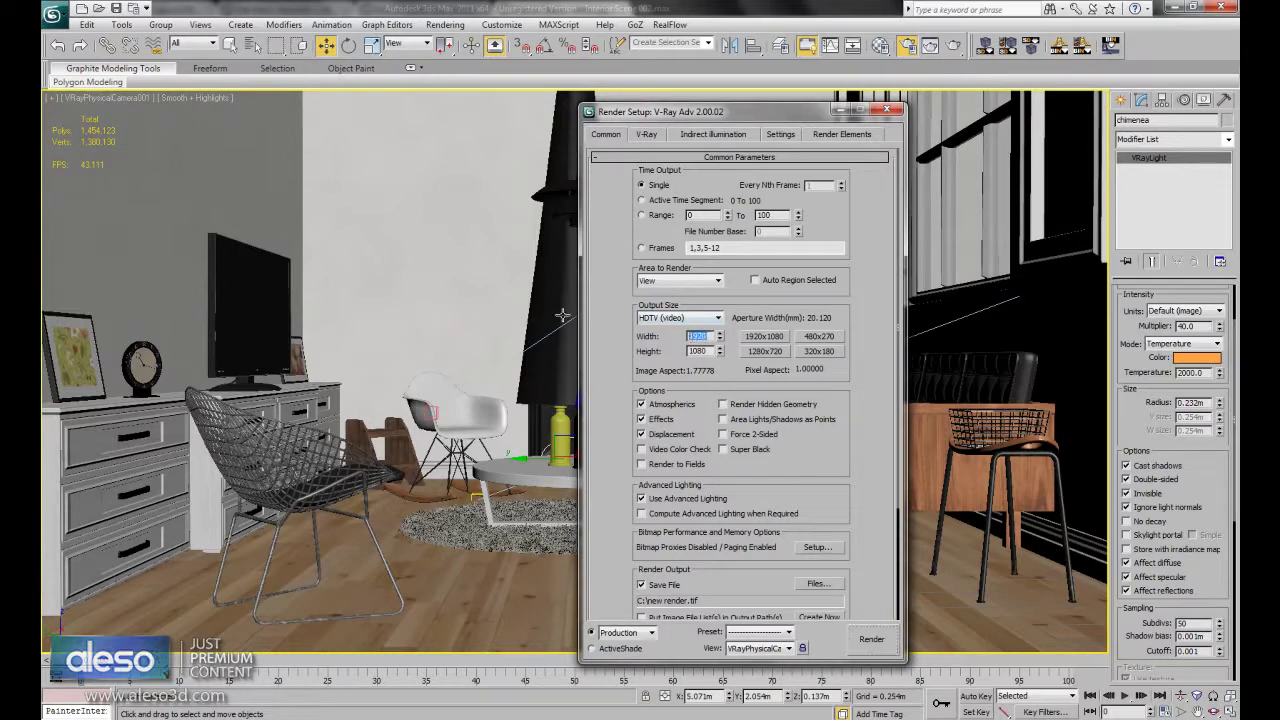
left_click(647, 135)
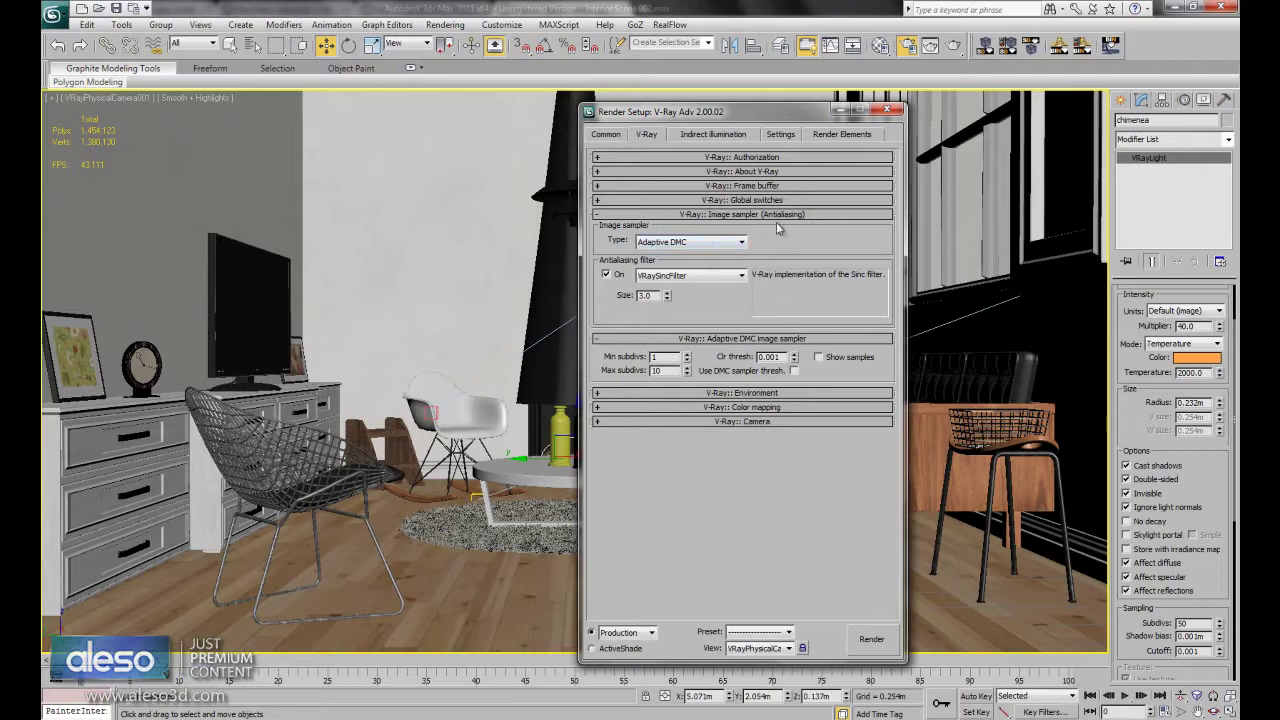
left_click(700, 244)
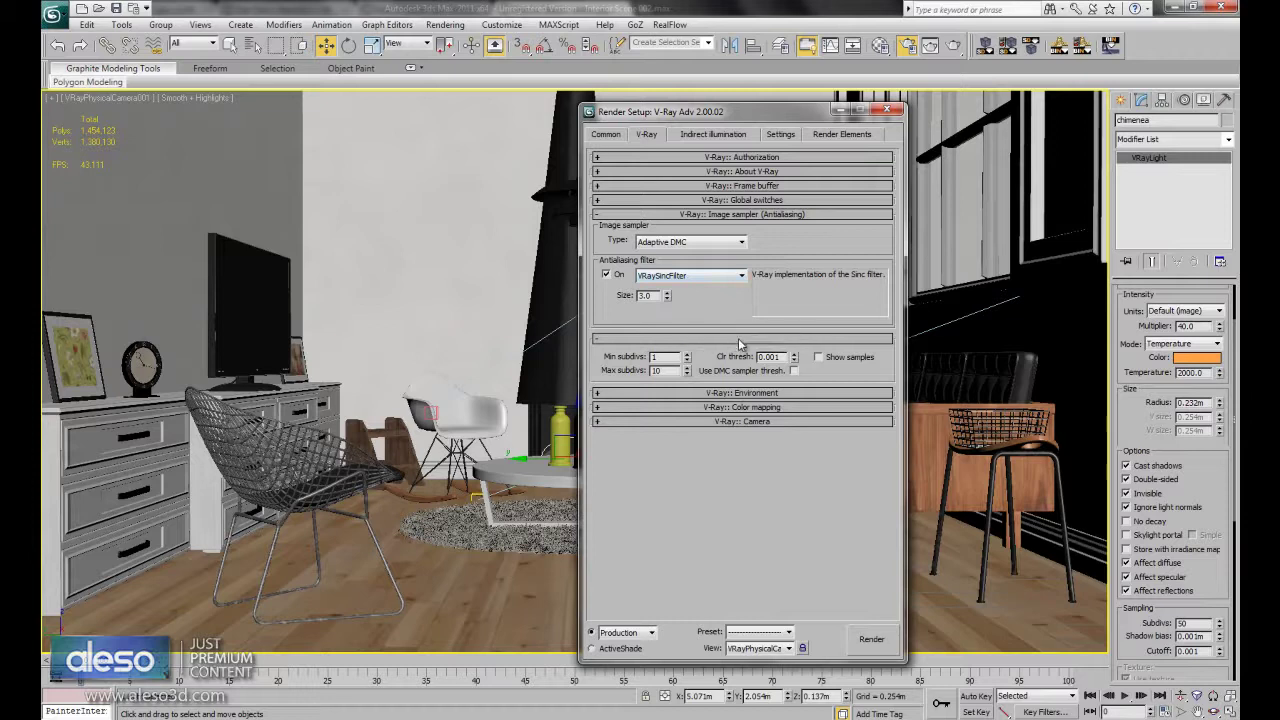
left_click_drag(680, 371, 604, 374)
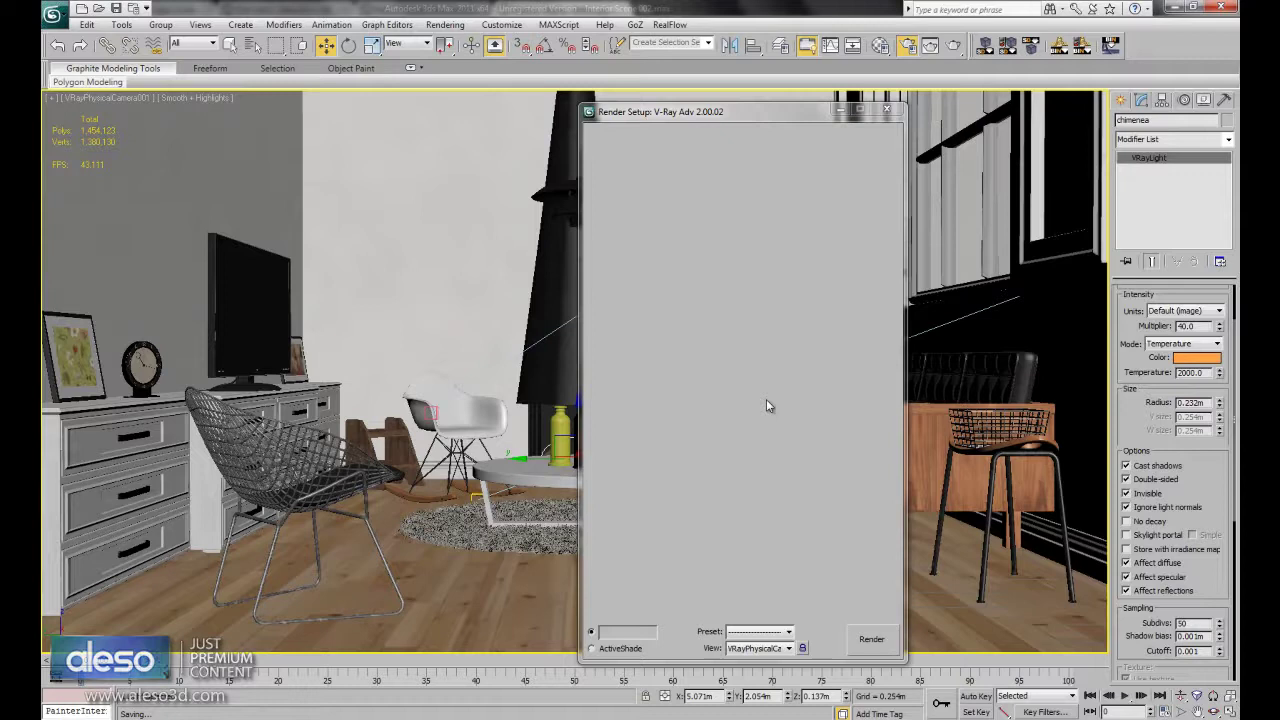
left_click(766, 400)
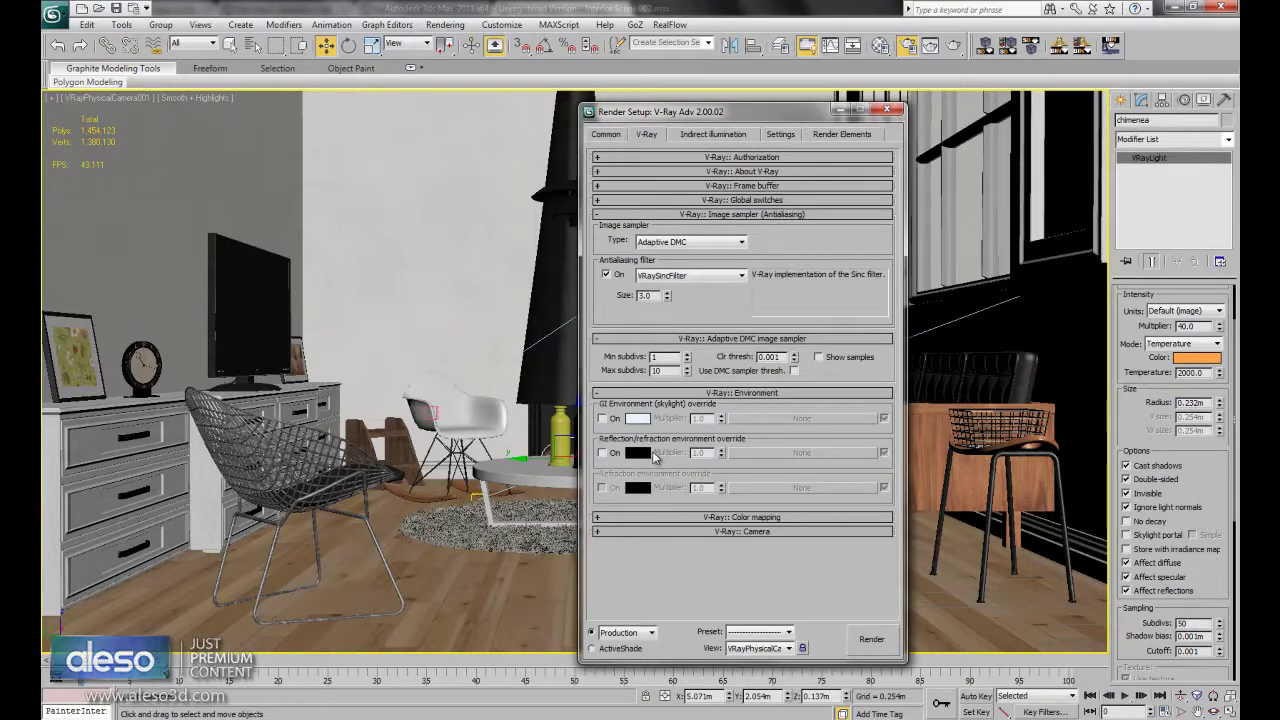
left_click(764, 519)
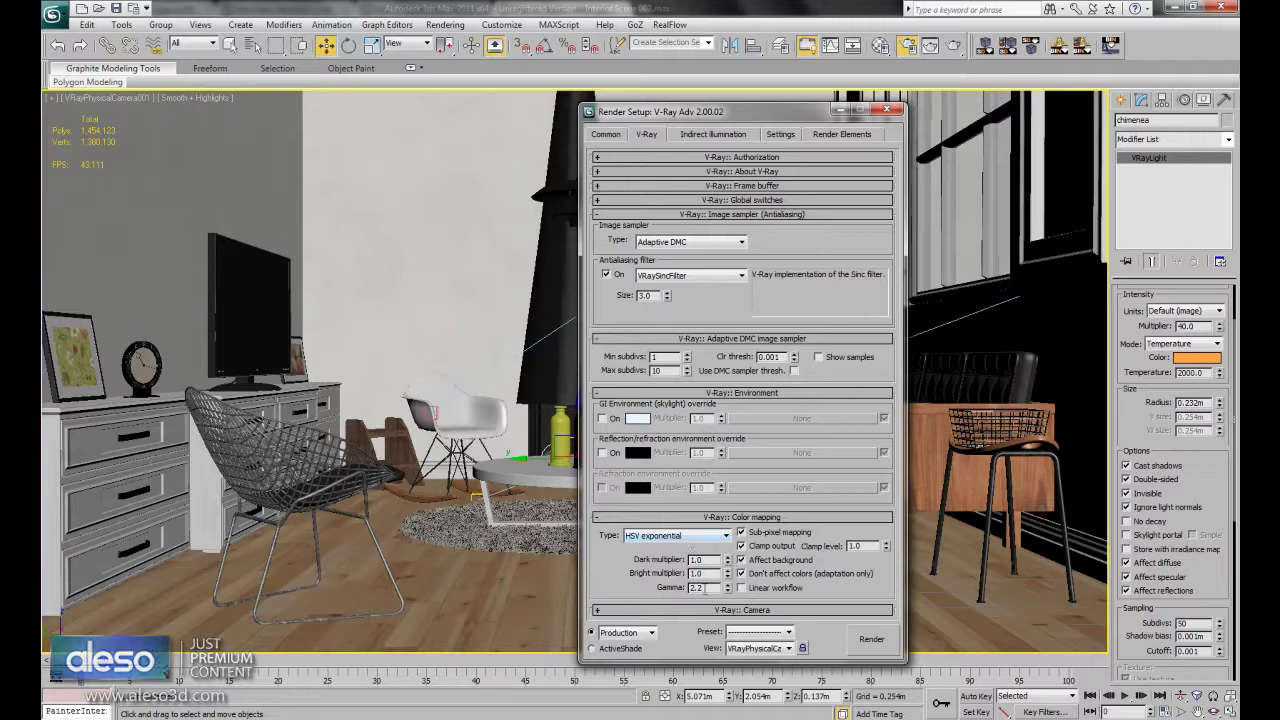
double_click(704, 587)
- Check gamma 2.2 in Preferences' Gamma and LUT tab, then show V-Ray's indirect illumination settings
left_click(501, 24)
left_click(536, 254)
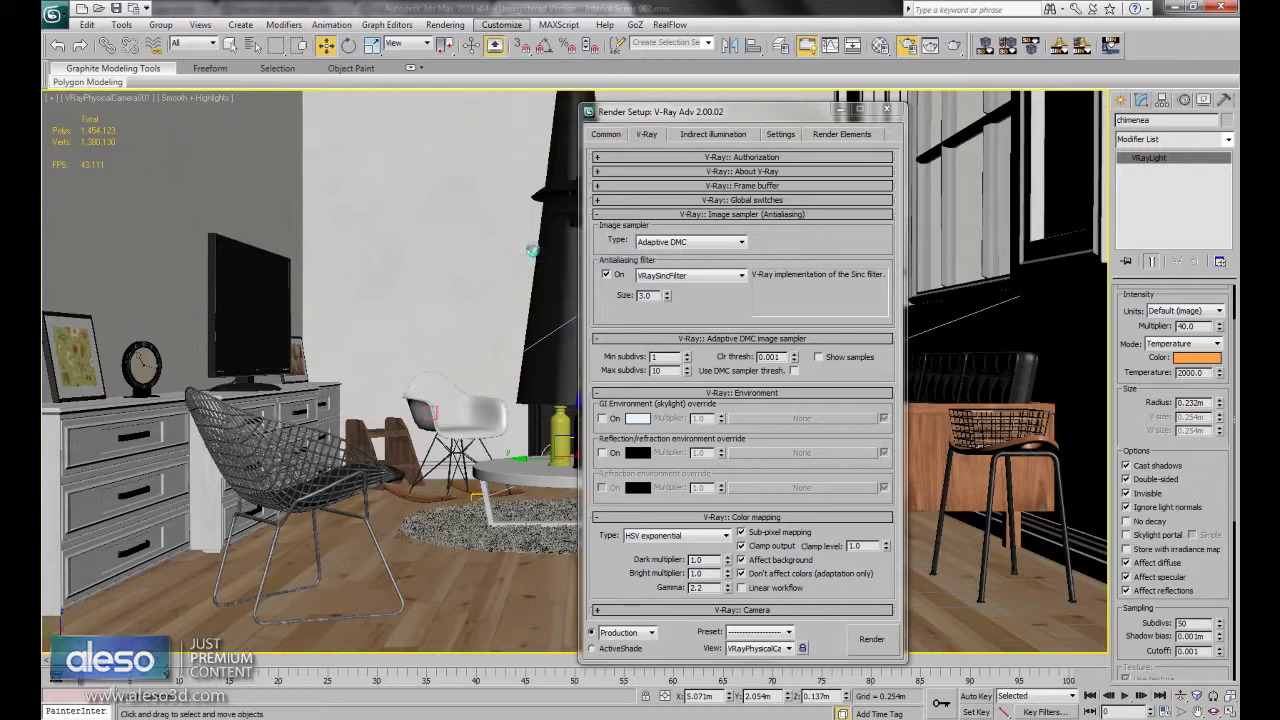
left_click(760, 225)
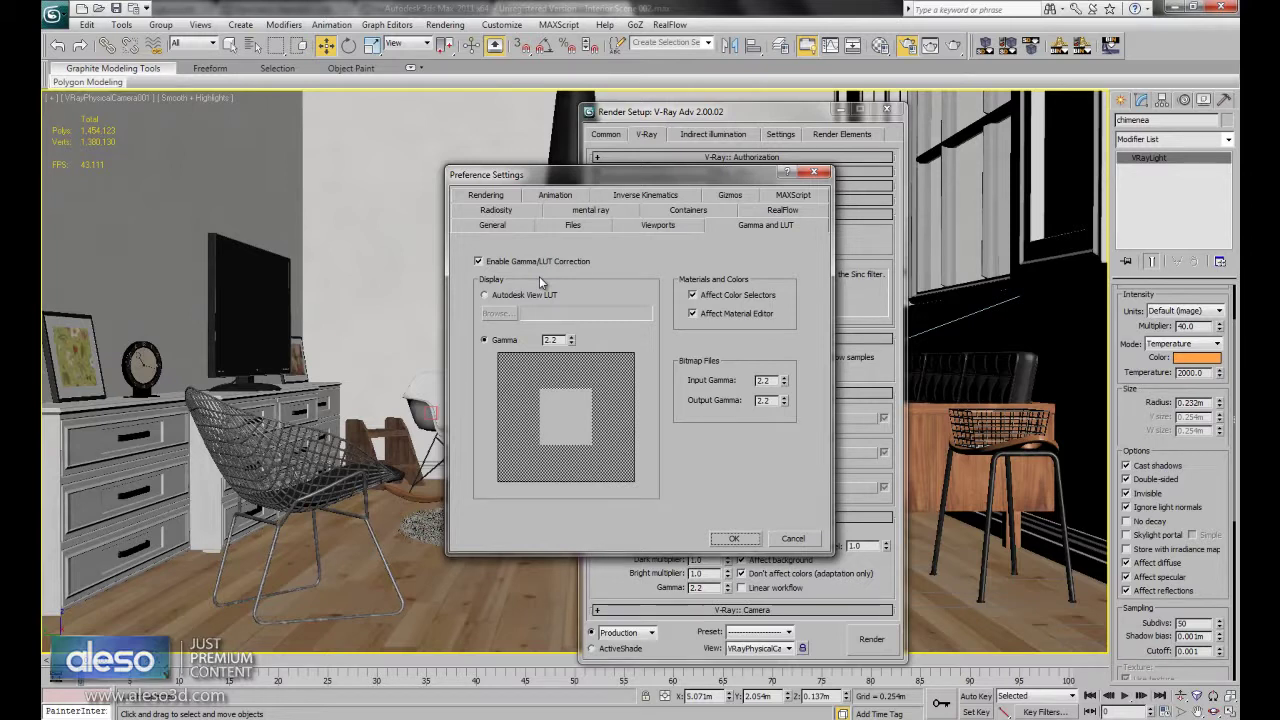
left_click(814, 172)
left_click(723, 134)
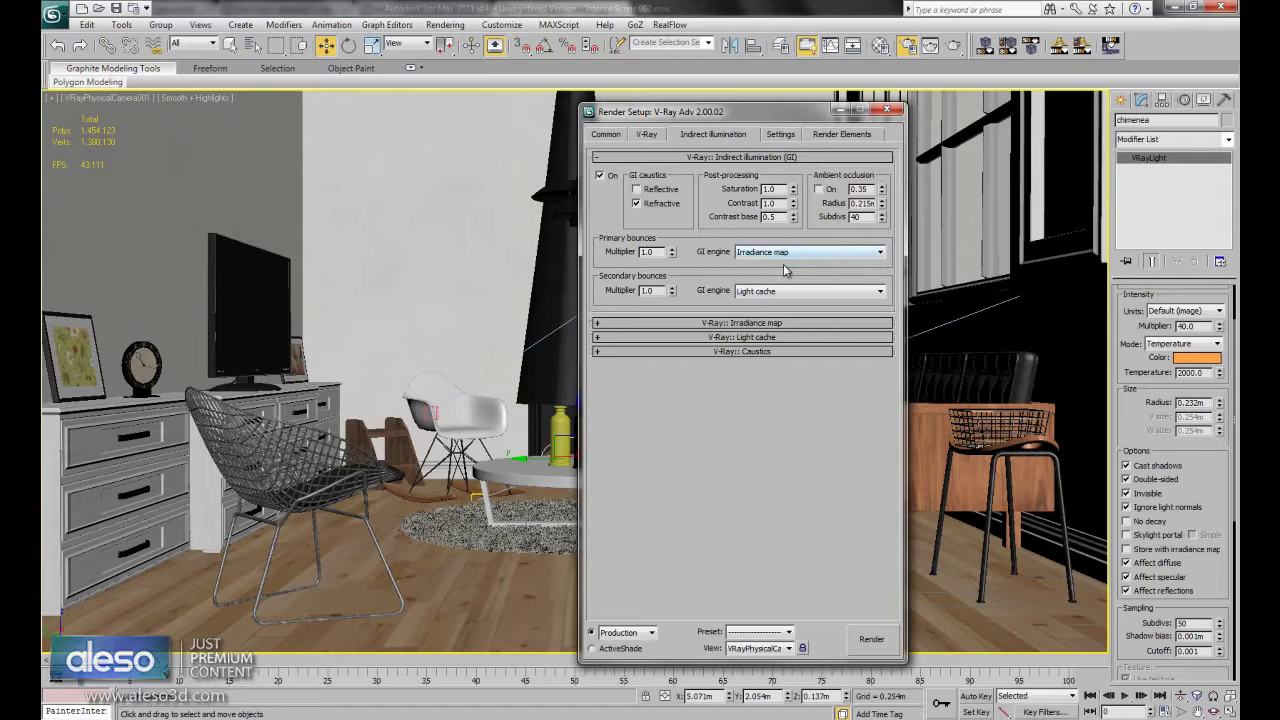
- Review Irradiance map presets, Light cache, Settings and Common tabs, then close Render Setup
left_click(743, 324)
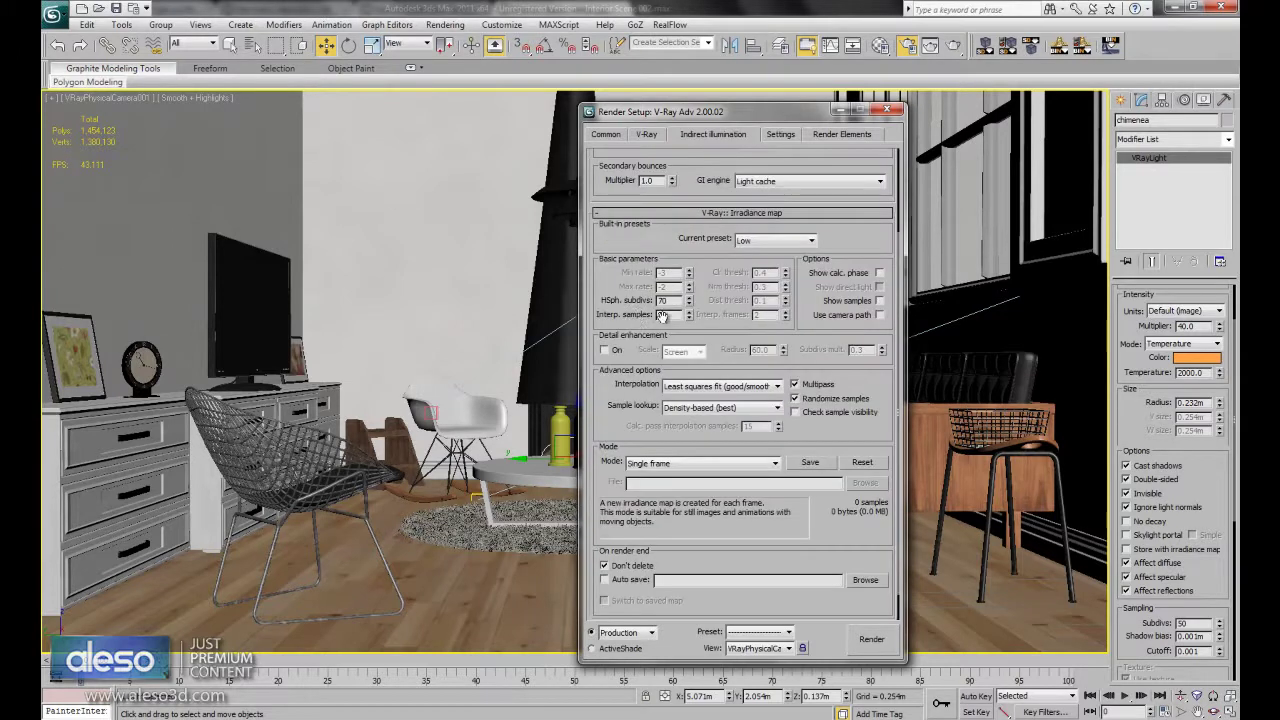
left_click(768, 245)
left_click(715, 212)
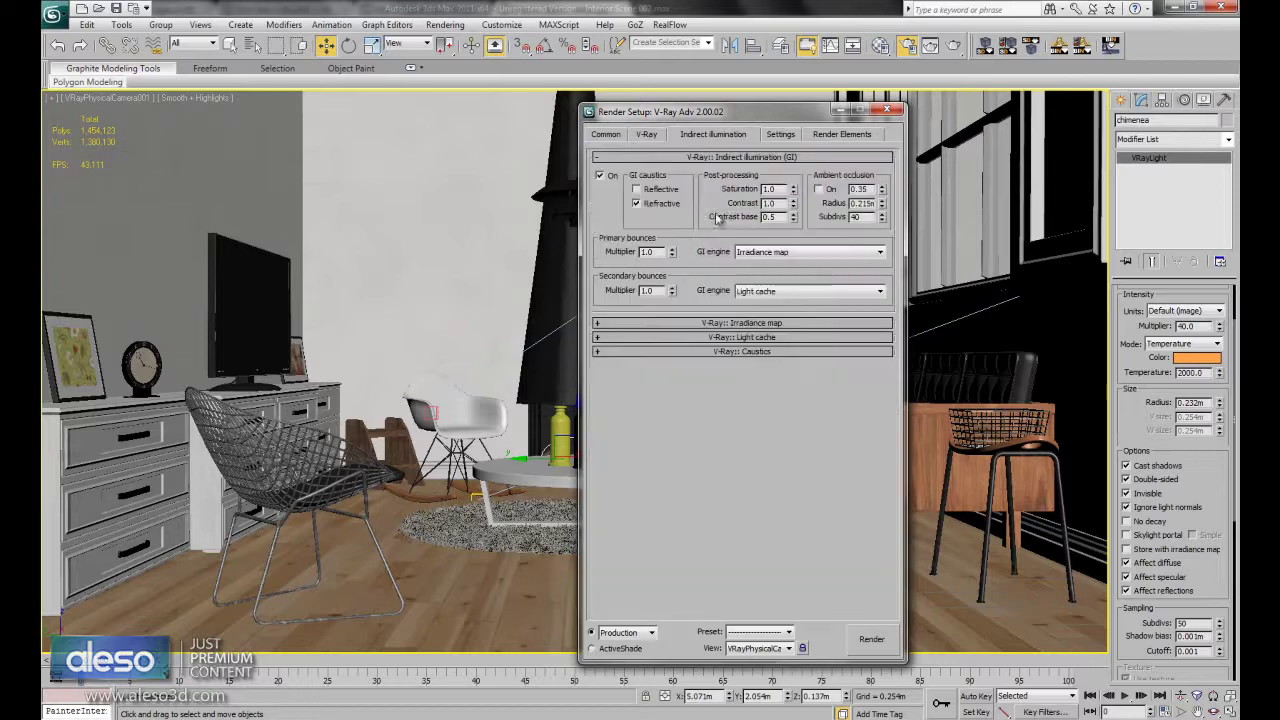
left_click(756, 337)
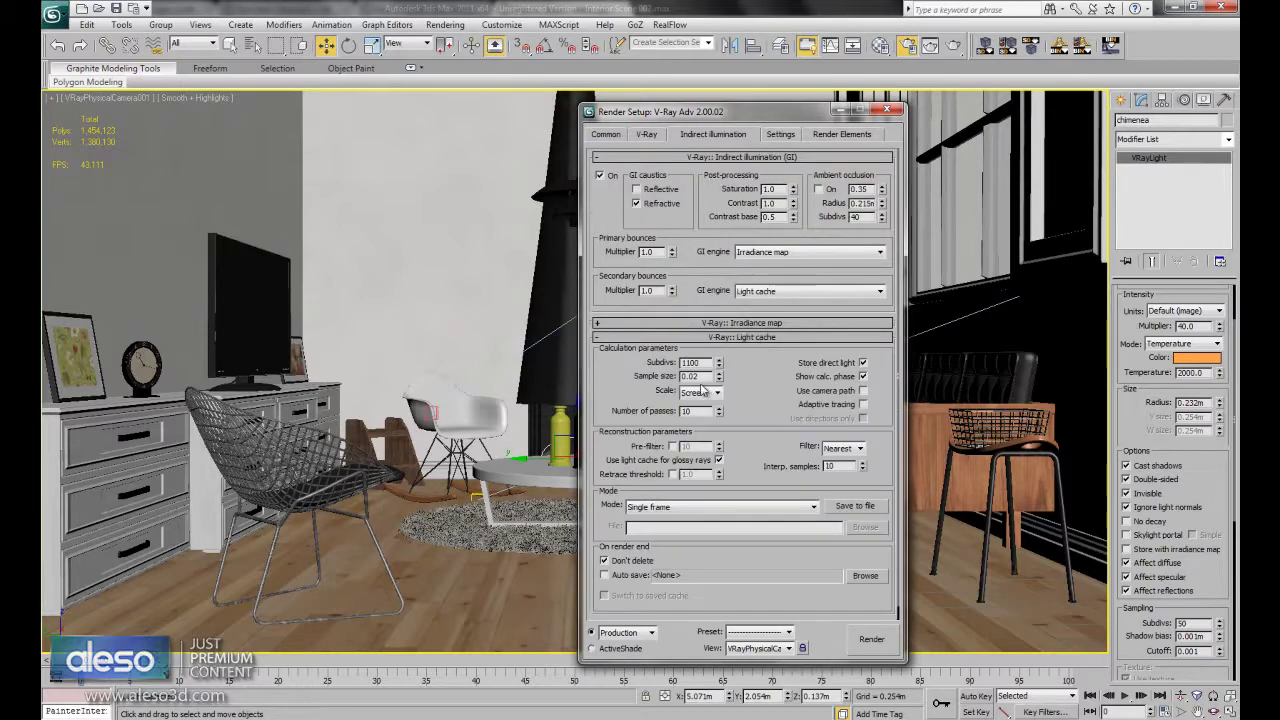
scroll(758, 444, "down", 1)
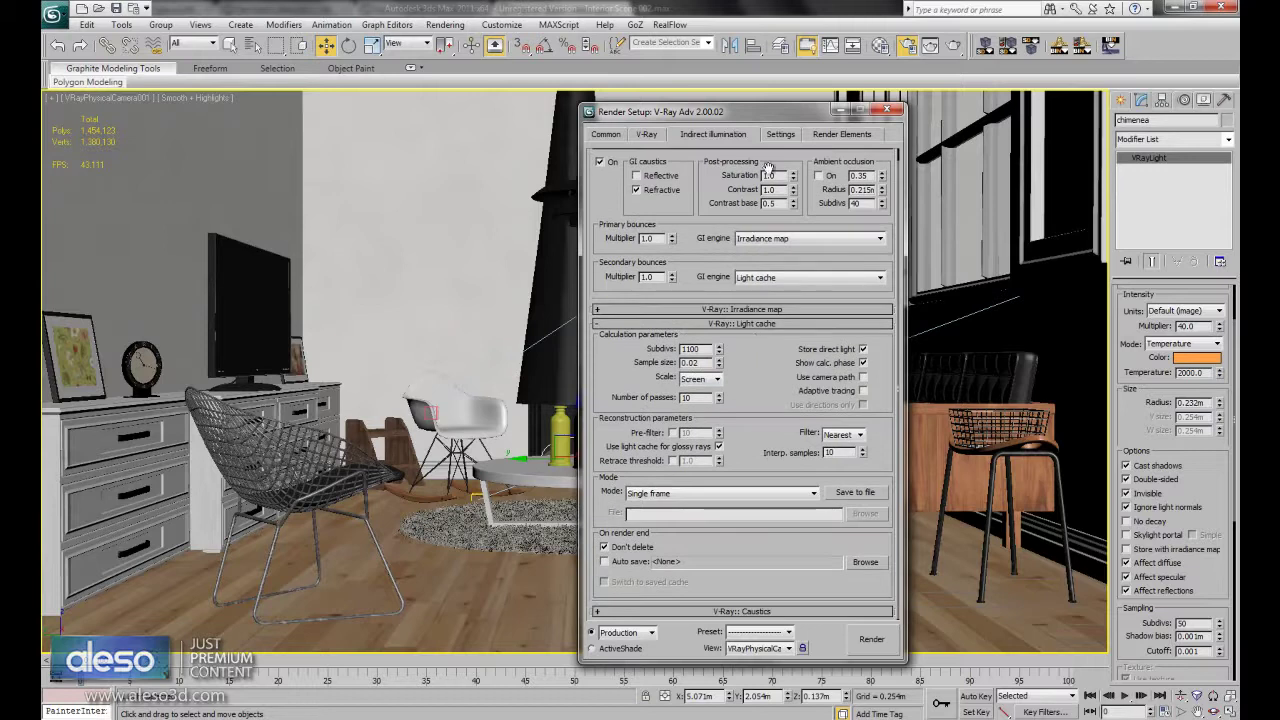
left_click(781, 134)
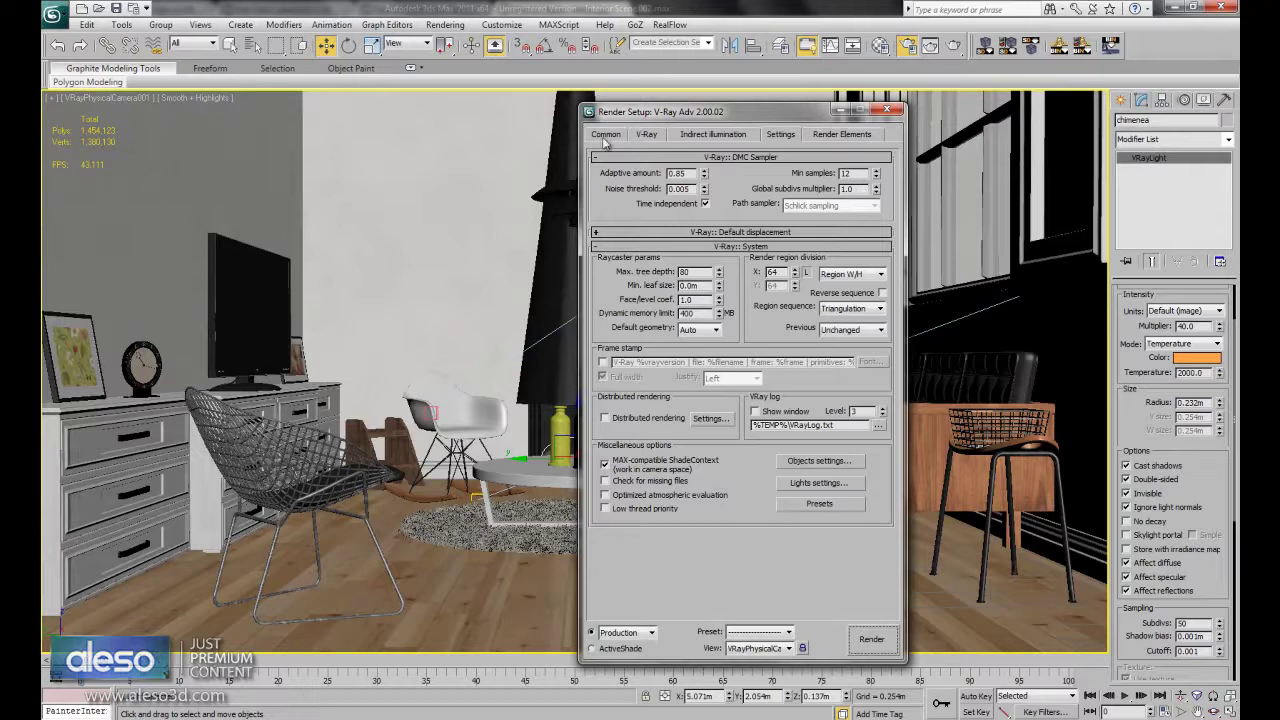
left_click(606, 134)
left_click(886, 110)
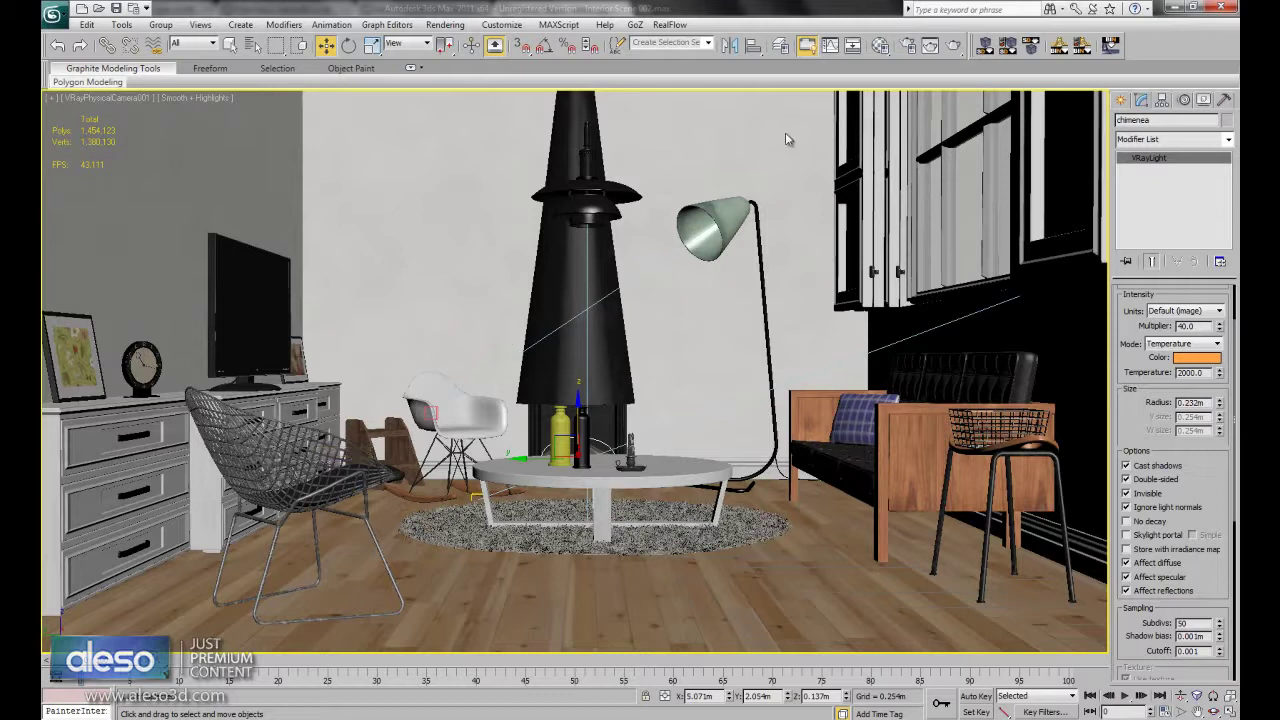
- Open the Floor VRayMtl from the multi/sub-object material, review its maps, and close the preview
left_click(880, 45)
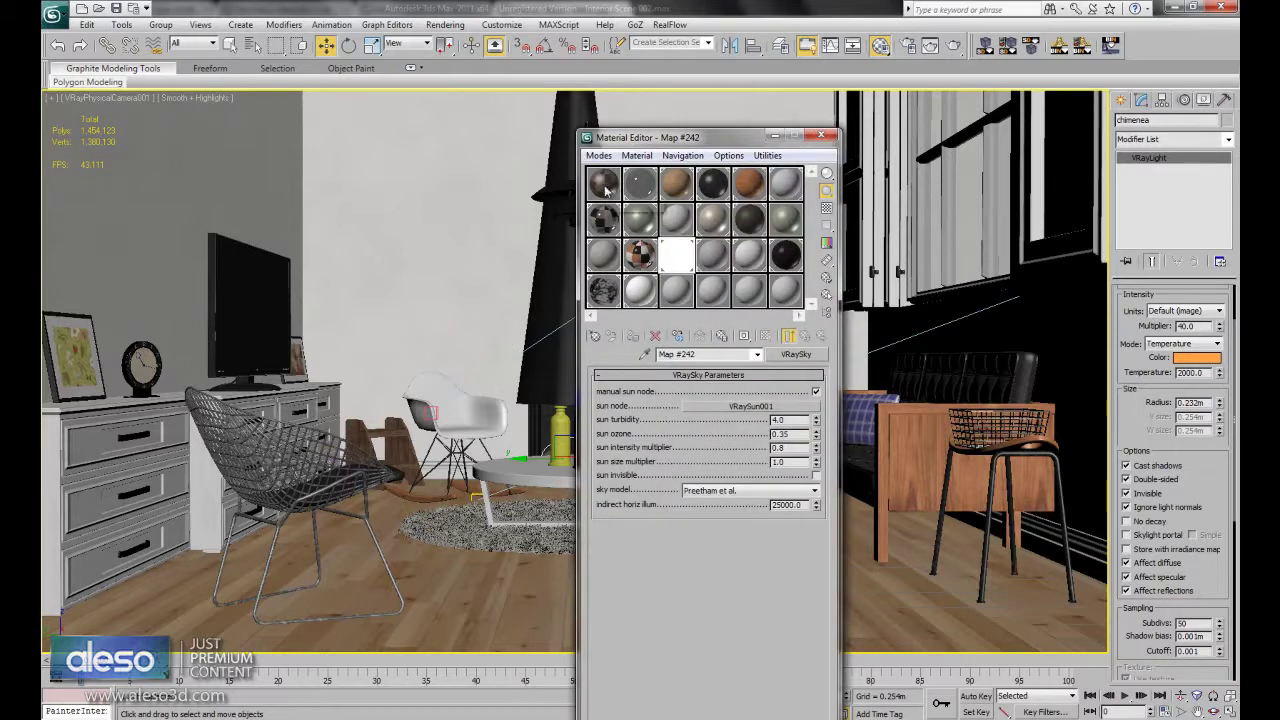
left_click(608, 190)
double_click(680, 185)
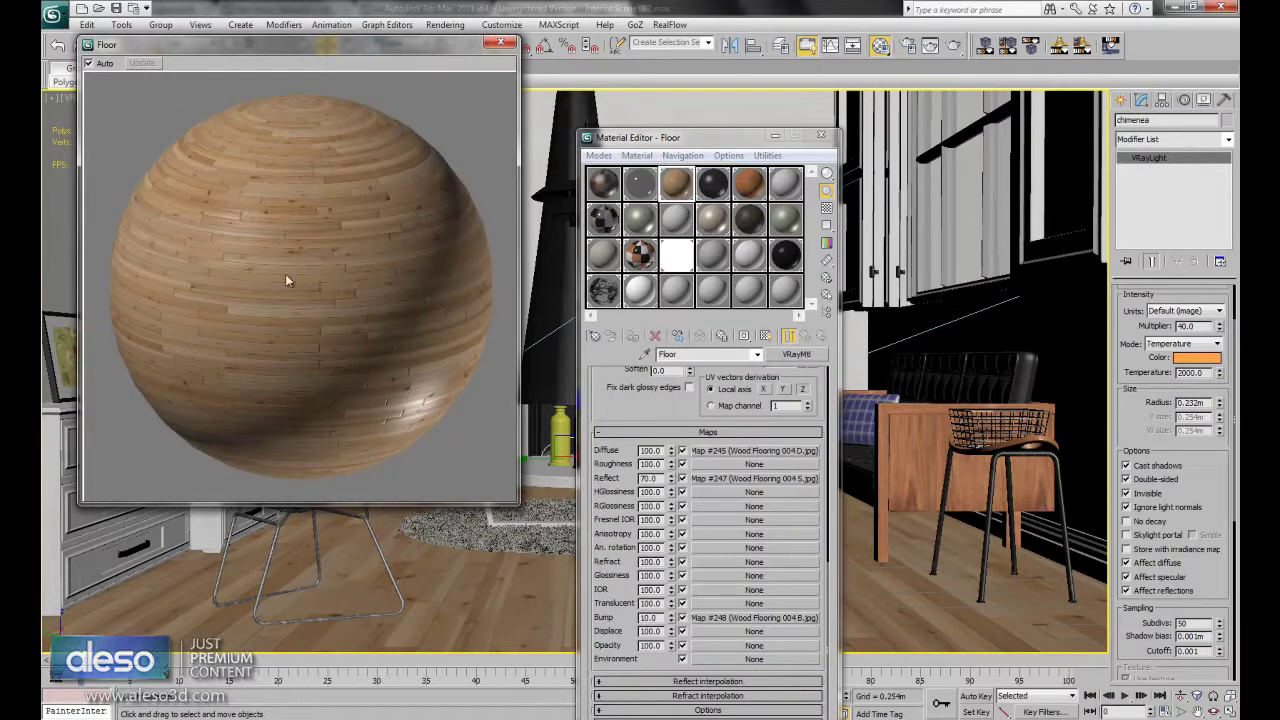
scroll(729, 469, "up", 2)
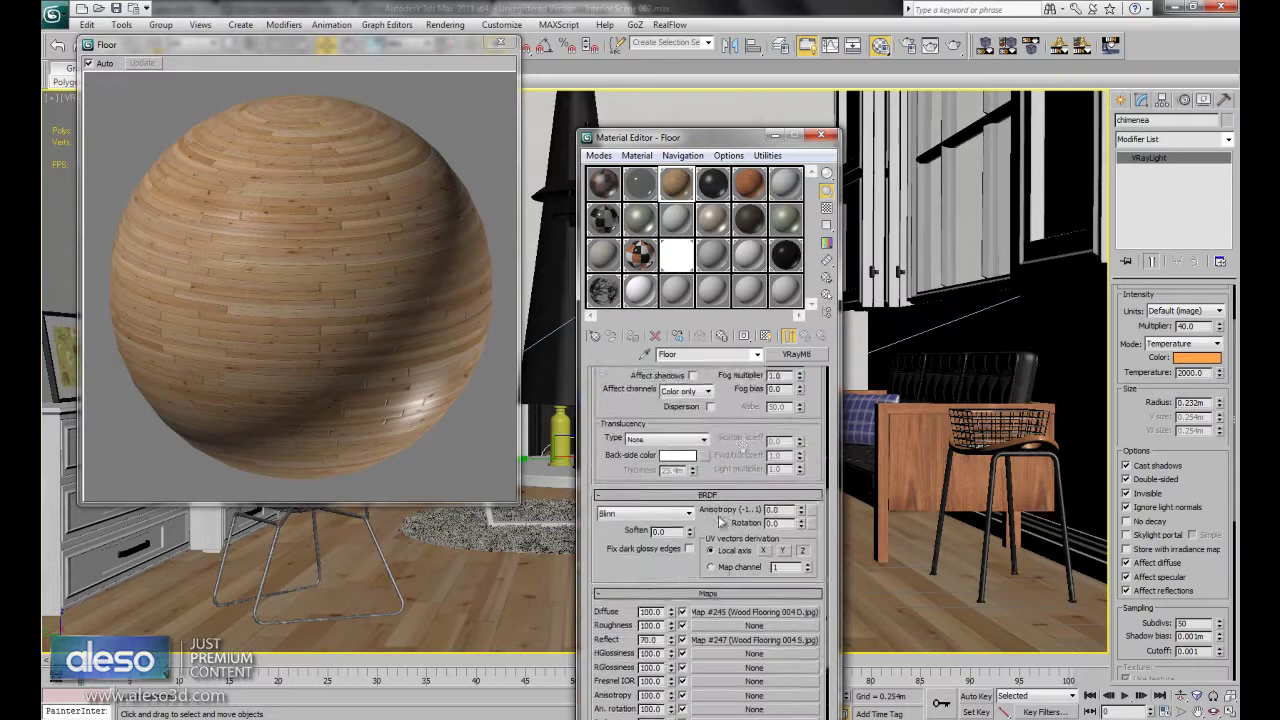
scroll(729, 469, "up", 2)
scroll(729, 469, "up", 1)
scroll(729, 469, "up", 2)
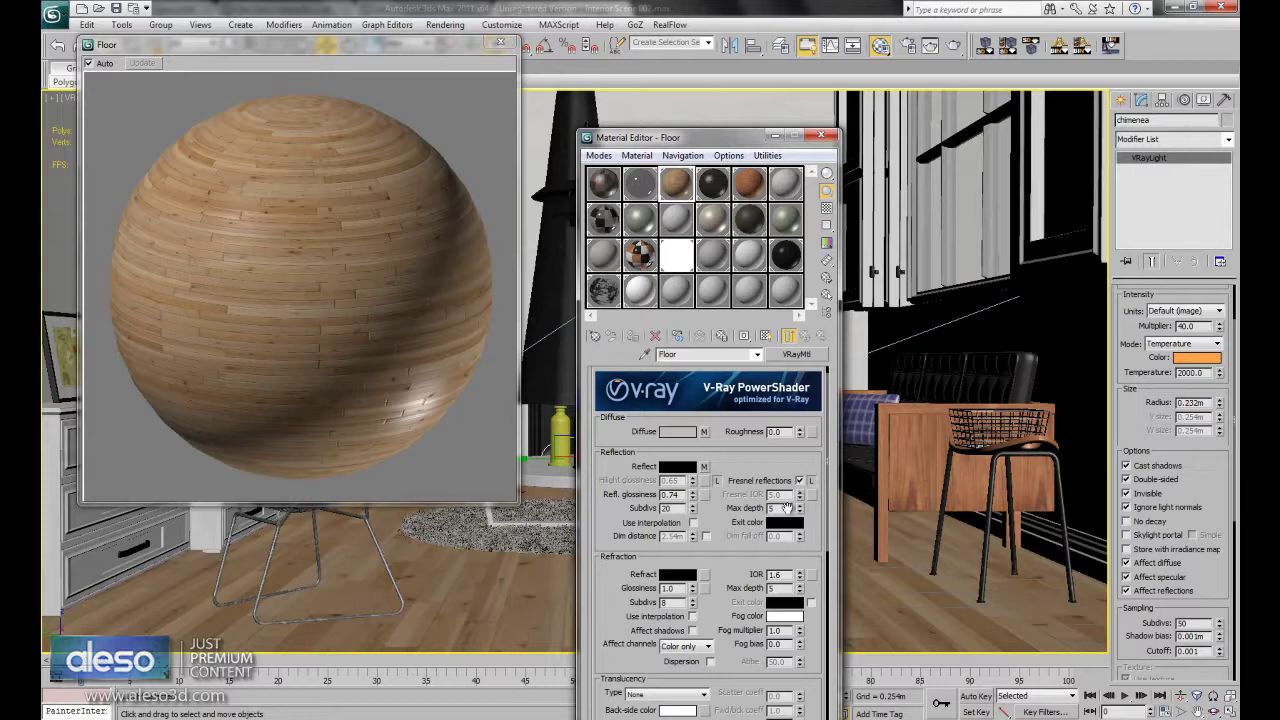
scroll(728, 609, "down", 5)
scroll(700, 615, "down", 5)
scroll(665, 624, "down", 3)
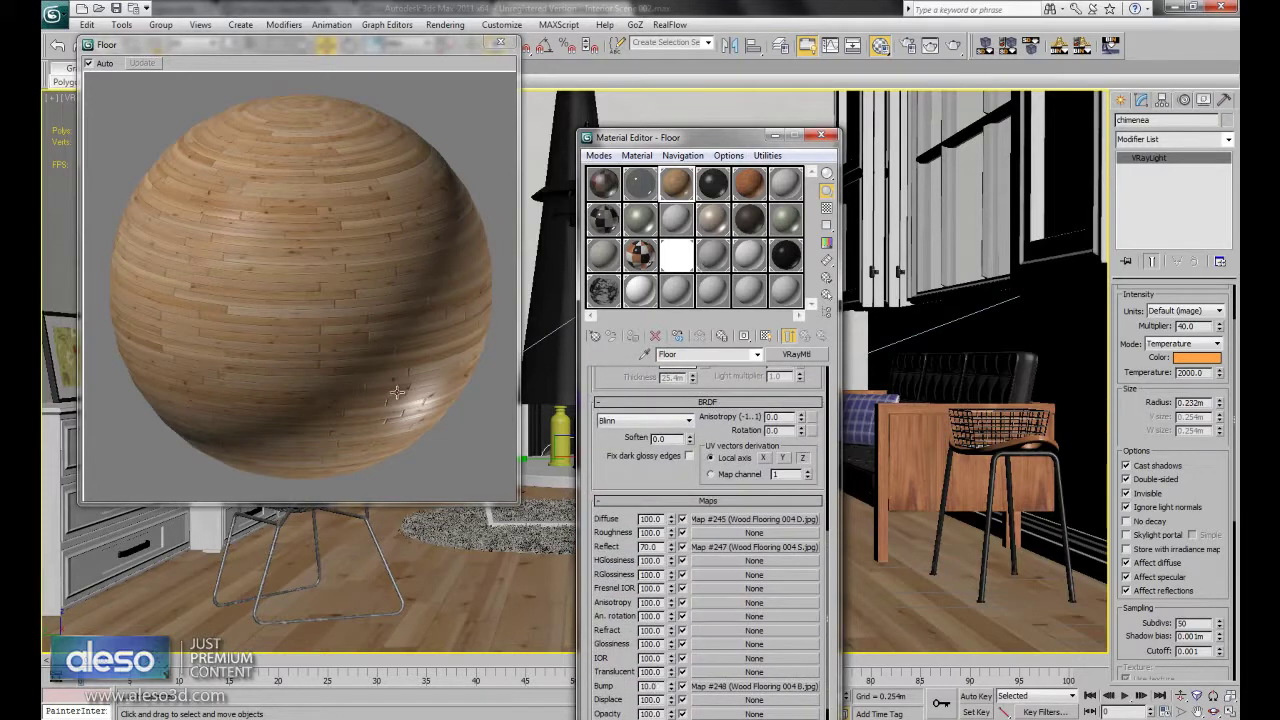
left_click(500, 43)
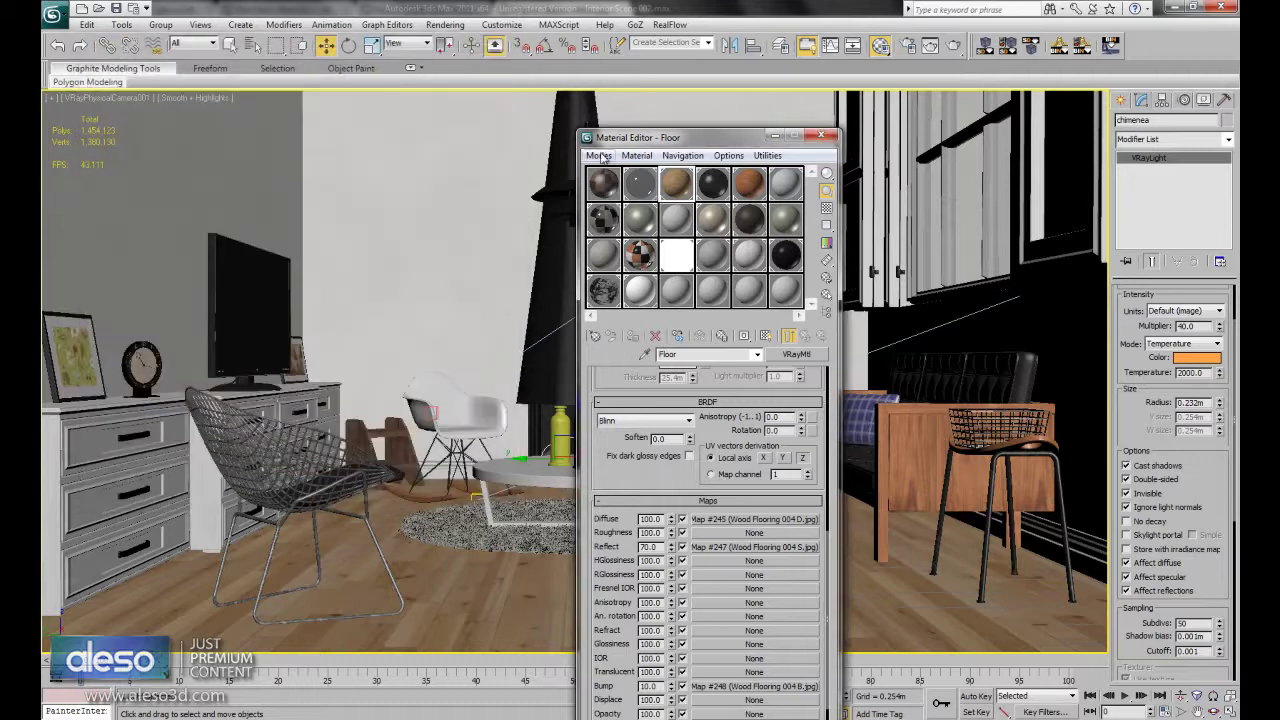
- Select the Metal Fireplace material slot and preview its diffuse texture enlarged
left_click(712, 183)
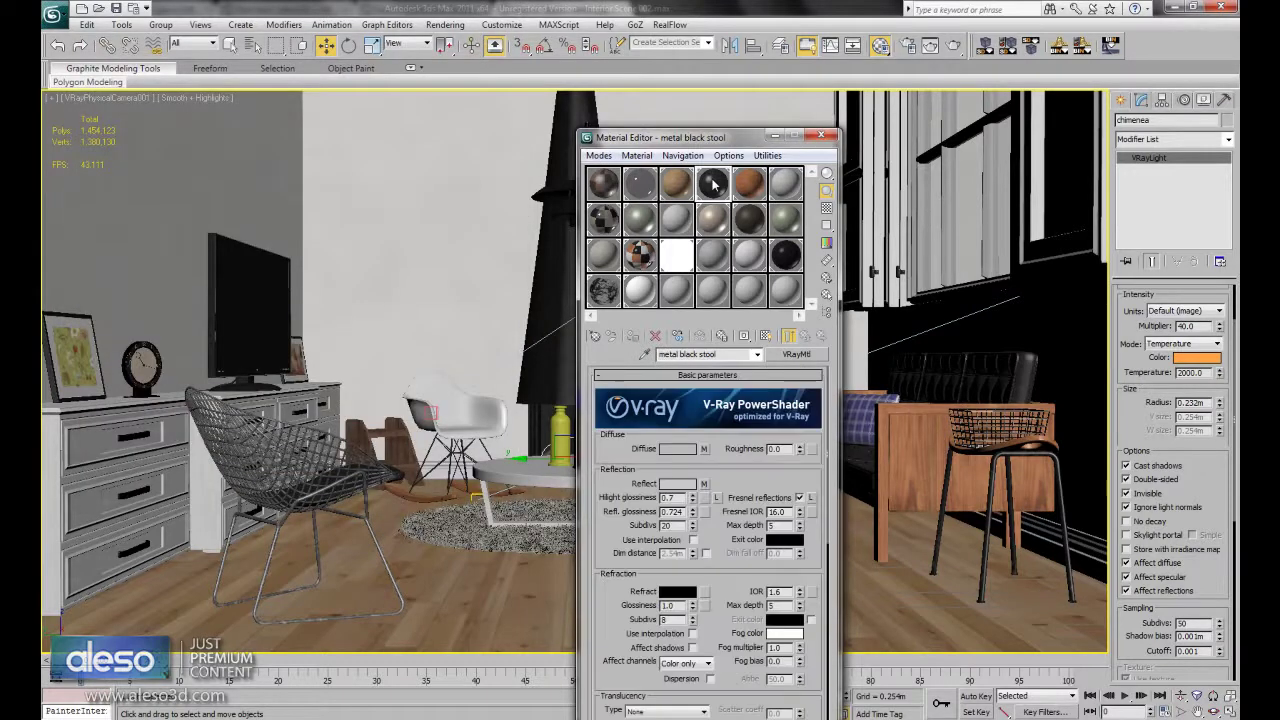
left_click(676, 292)
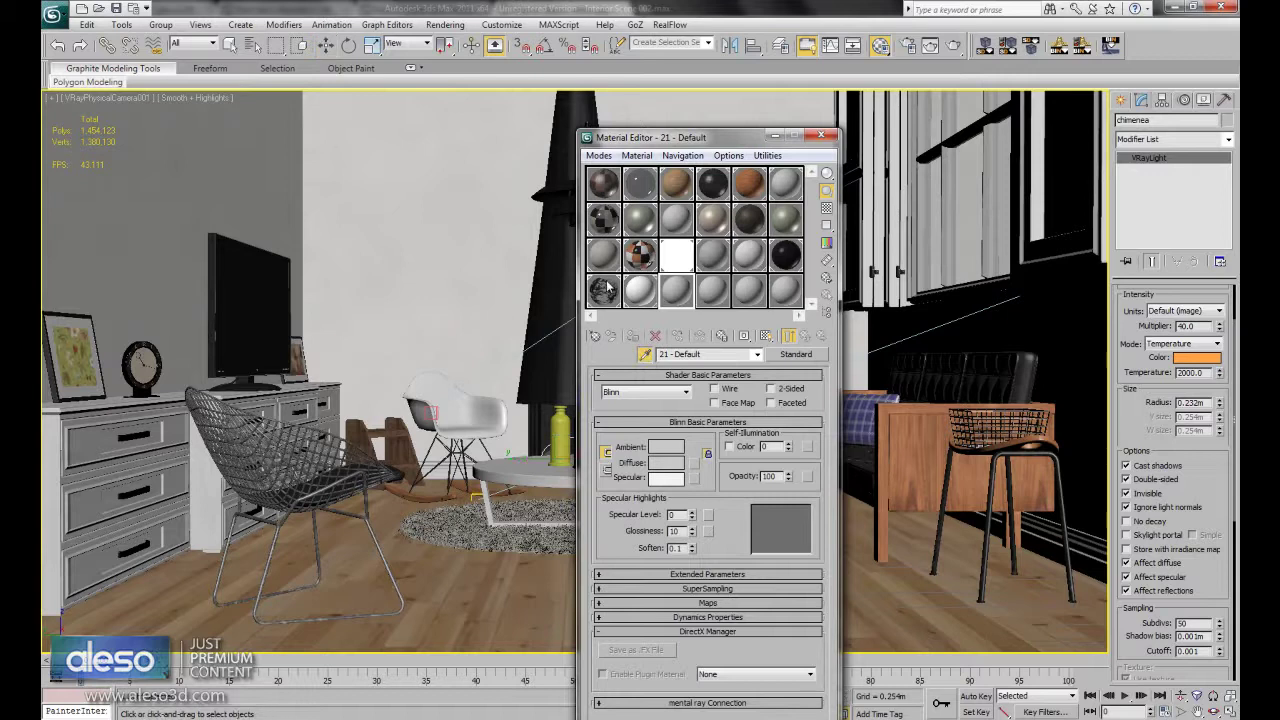
left_click(552, 100)
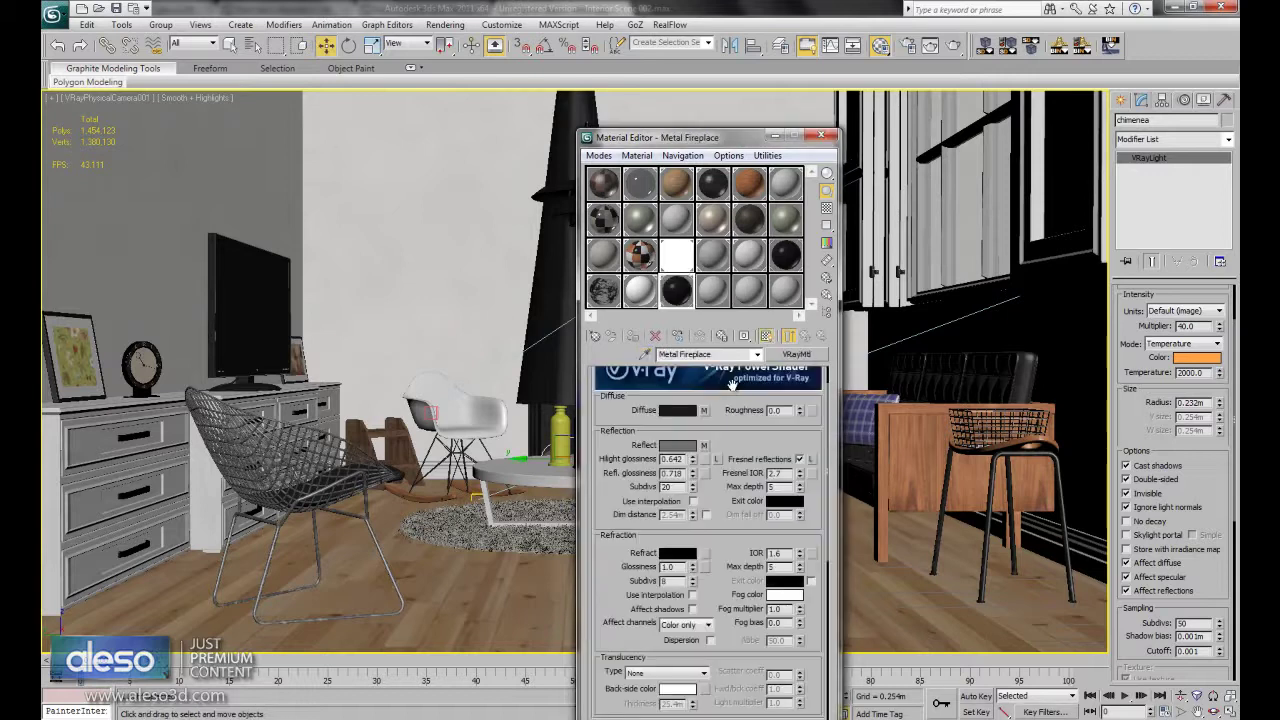
left_click(703, 411)
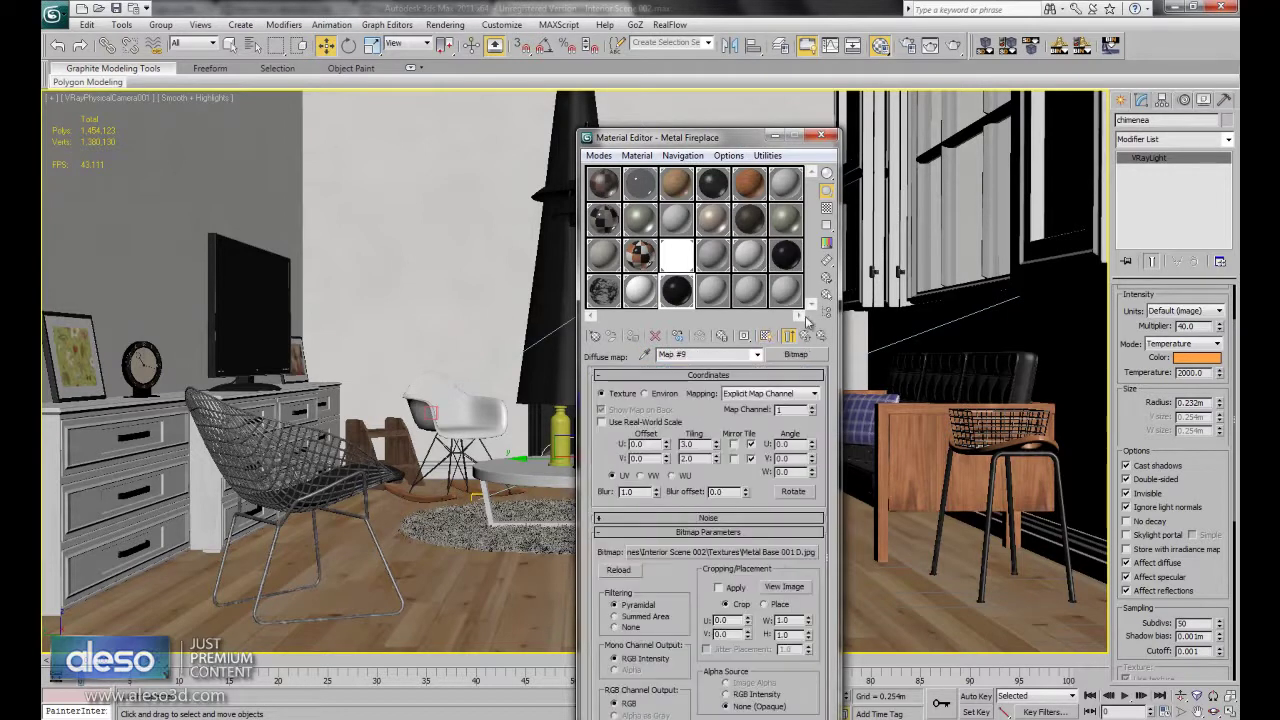
double_click(676, 290)
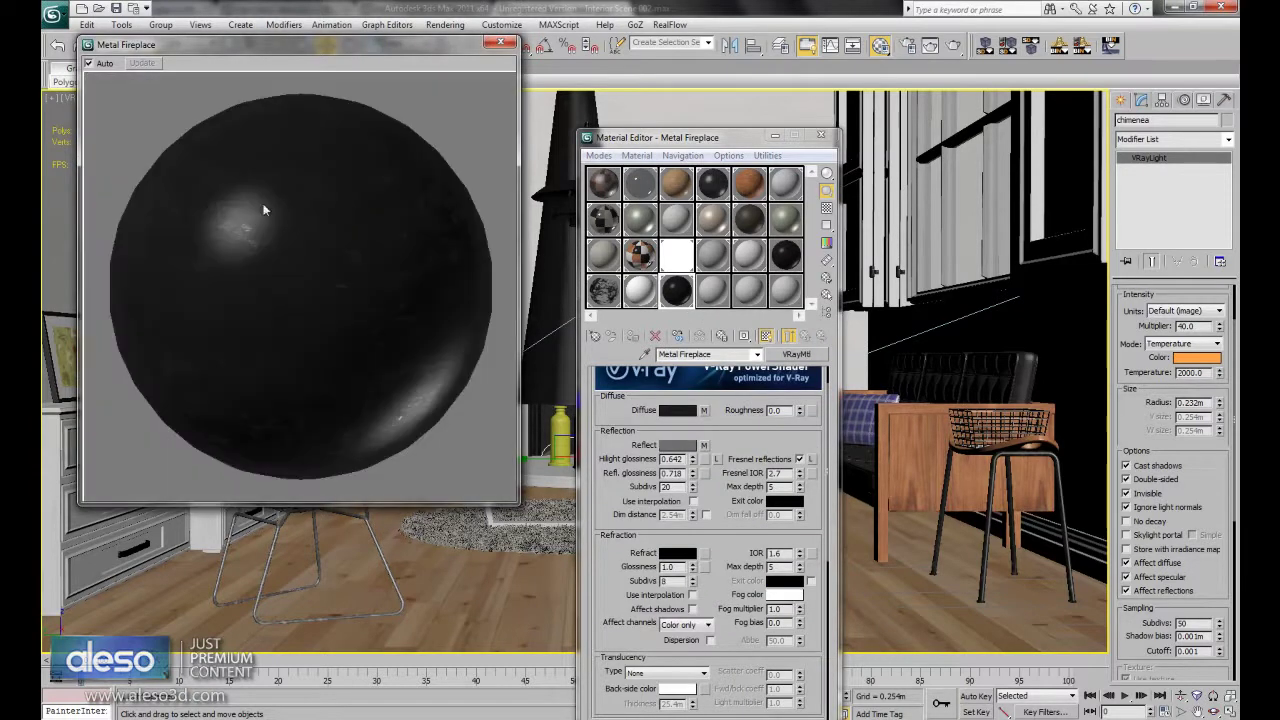
left_click(500, 43)
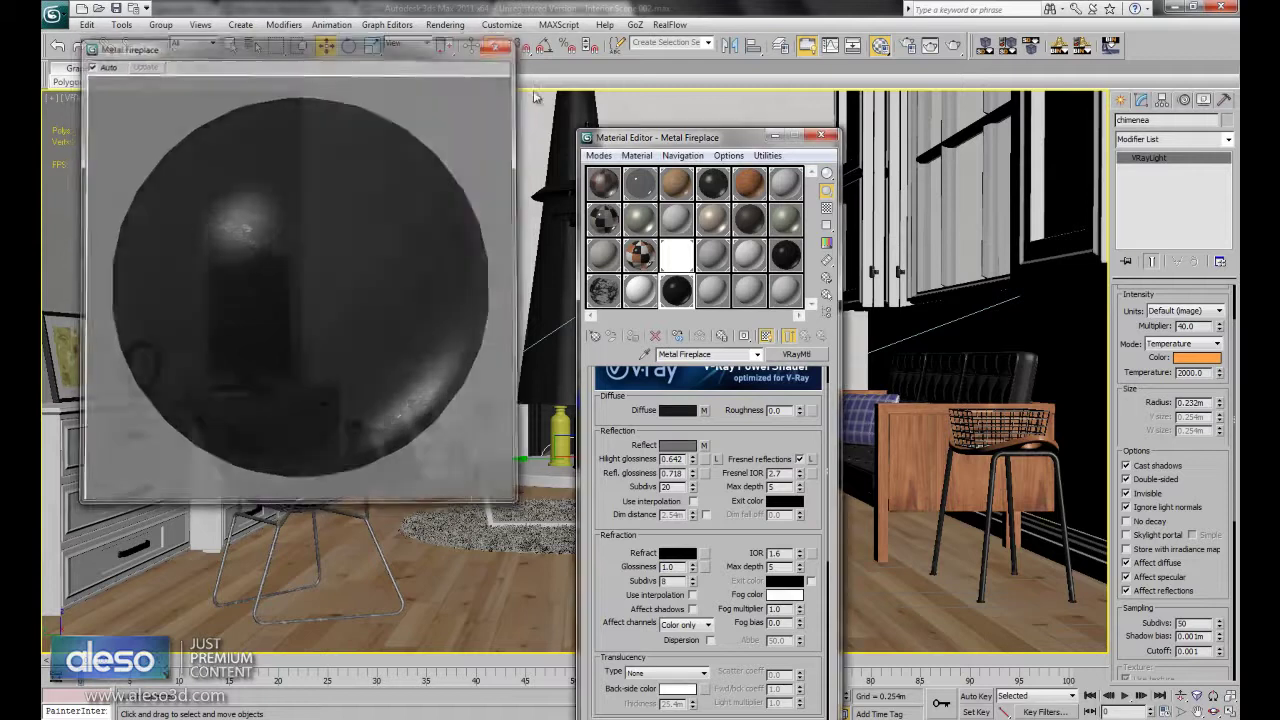
- Inspect the Metal Fireplace Reflect Mix map, including its mix amount of 50
left_click(703, 445)
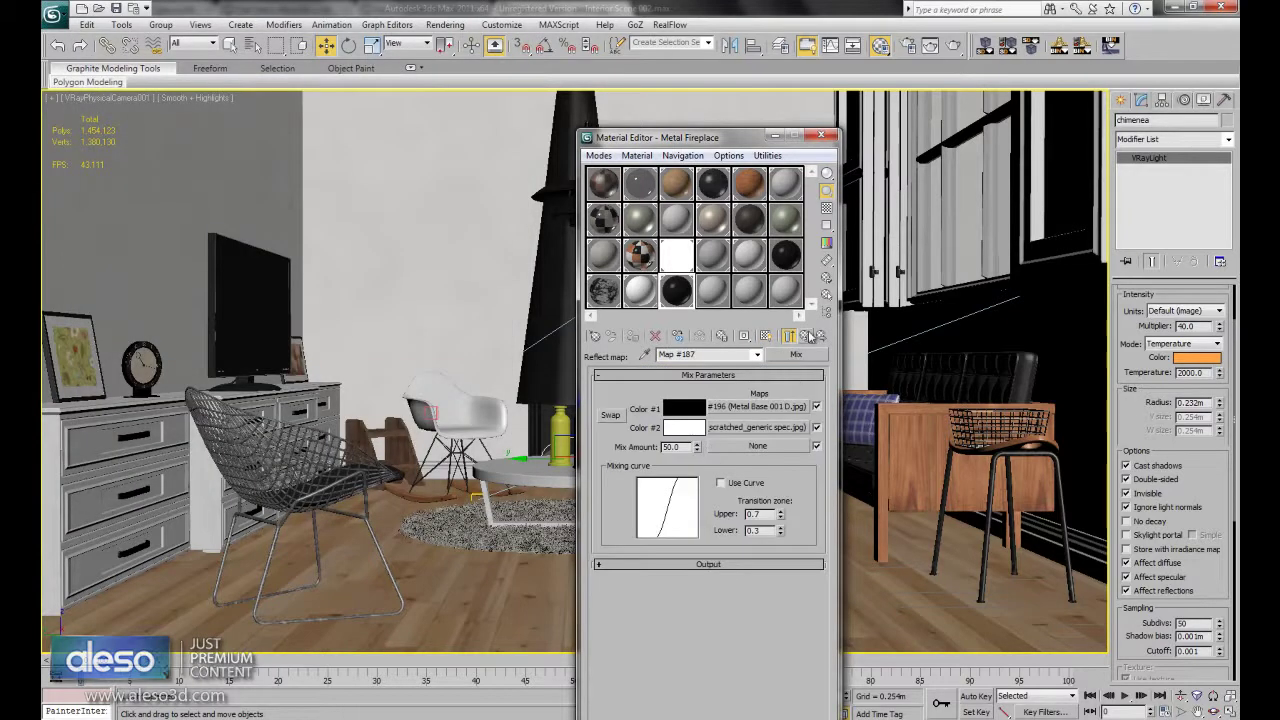
left_click(804, 336)
left_click(704, 446)
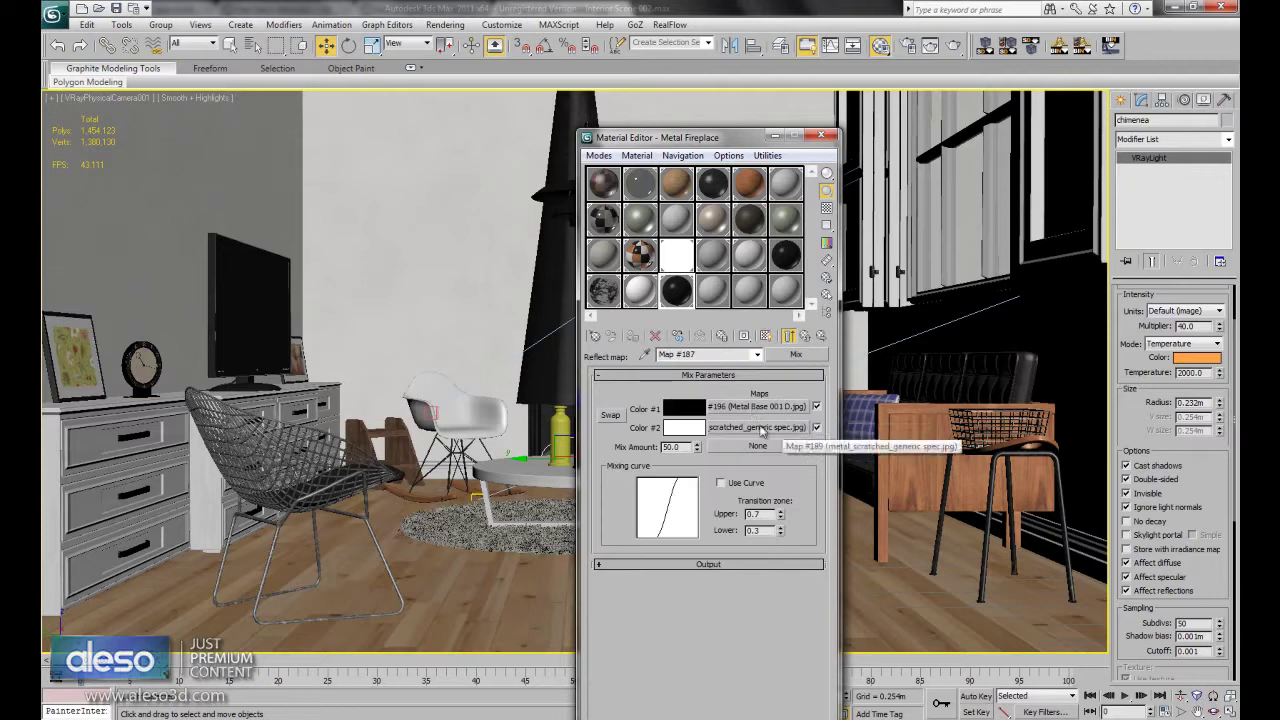
double_click(684, 447)
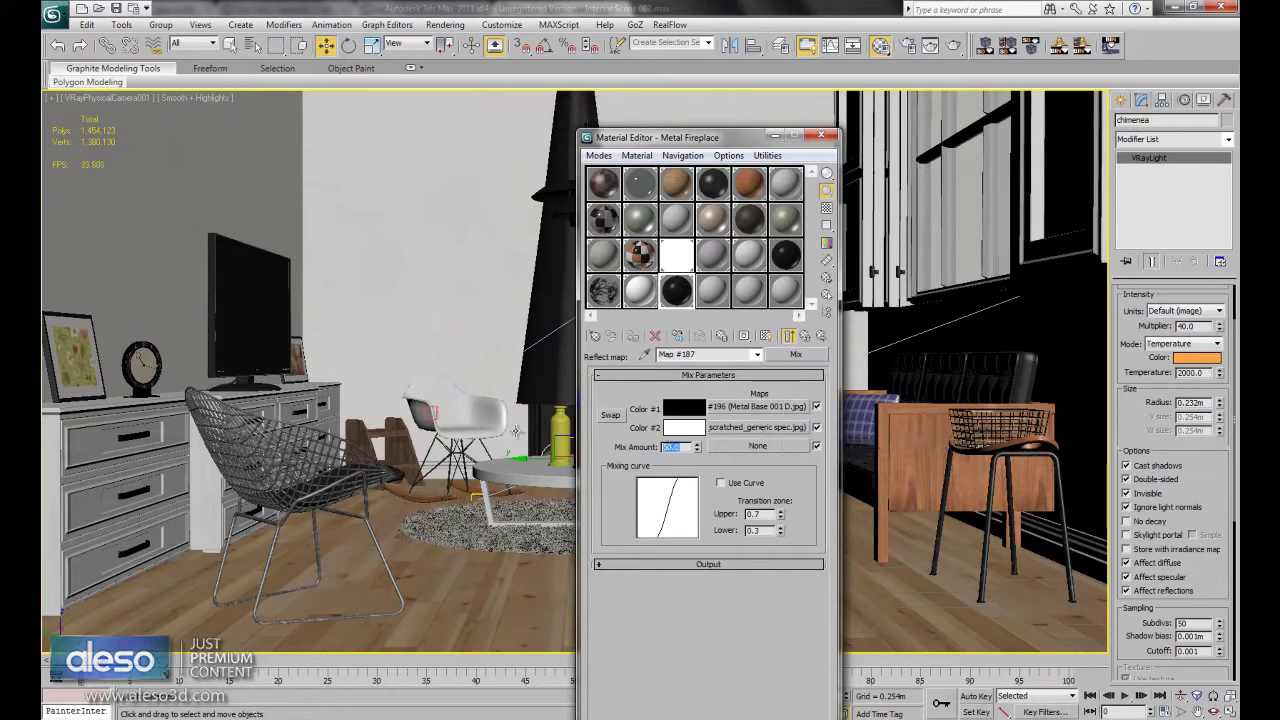
double_click(678, 298)
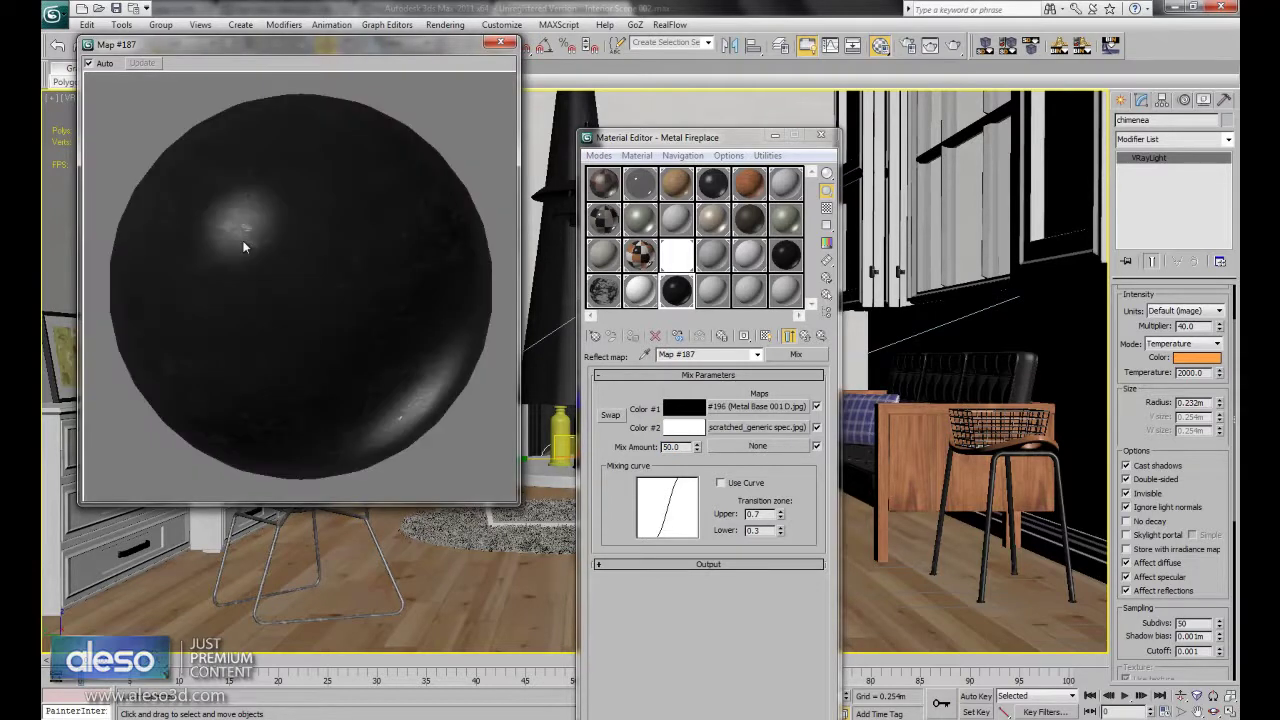
left_click(500, 43)
left_click(806, 337)
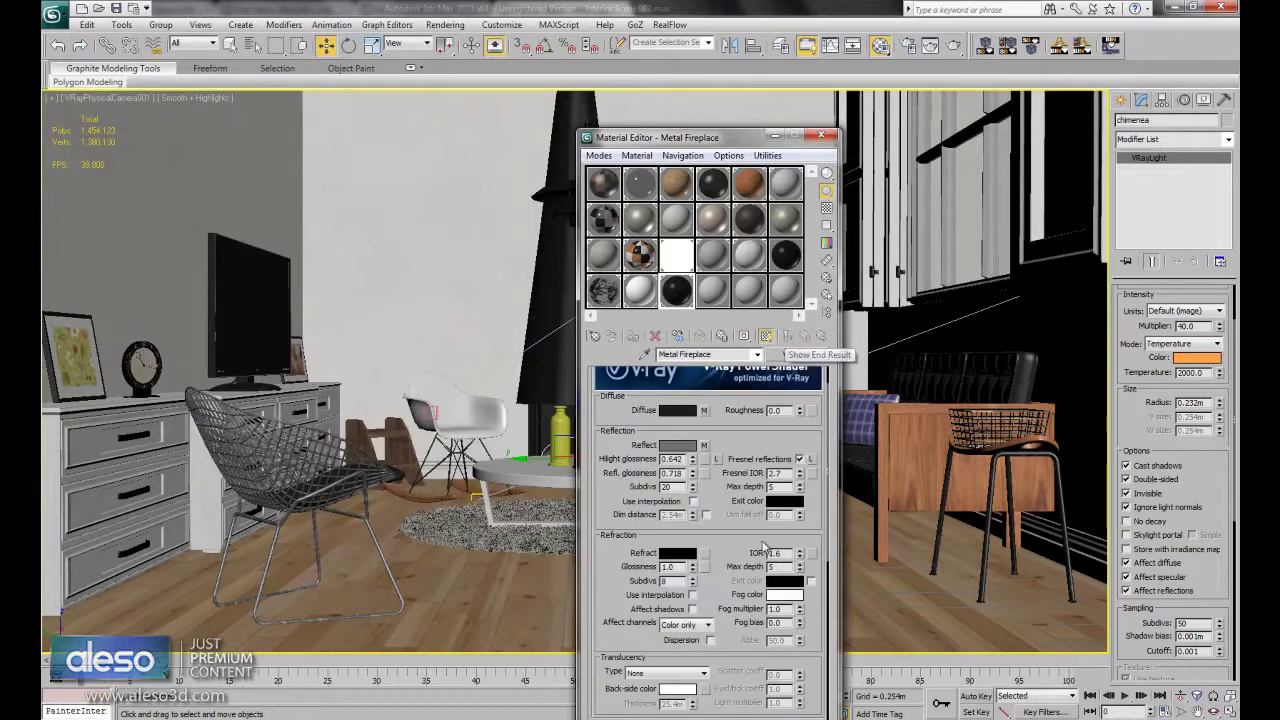
- Review the Bump Mix map, then close the Material Editor to reveal the room
scroll(750, 612, "down", 5)
scroll(729, 618, "down", 5)
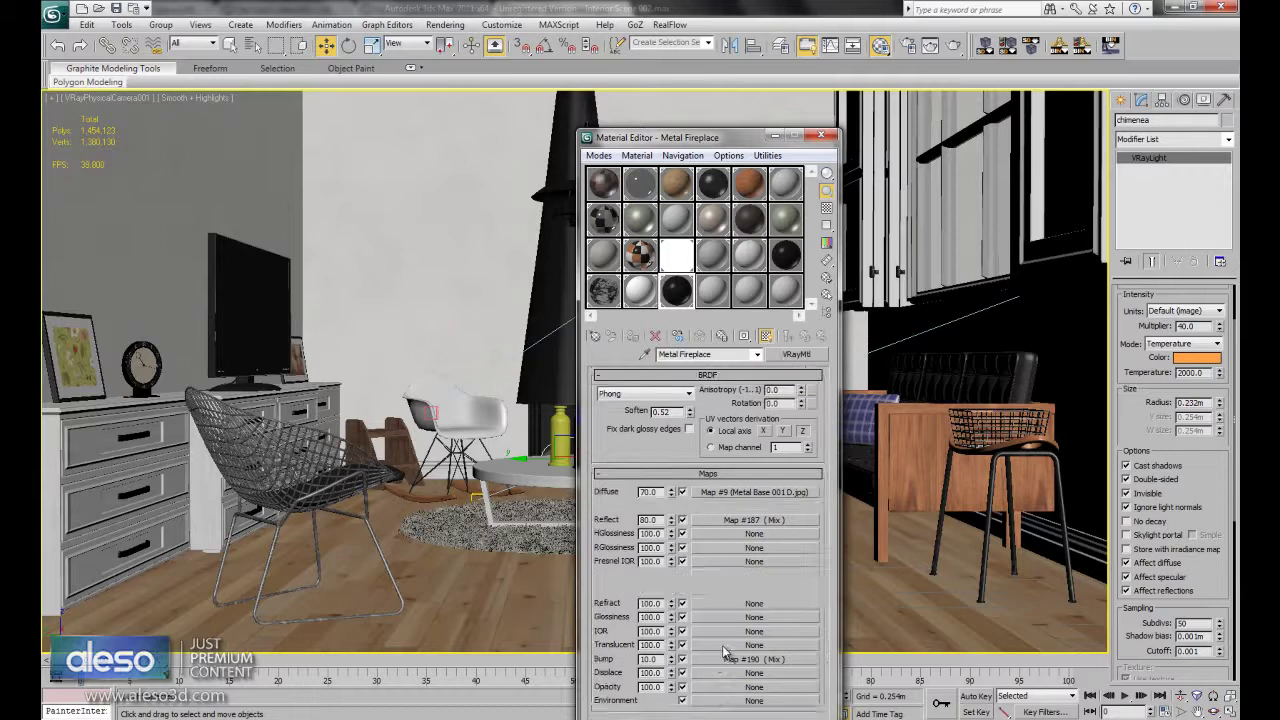
left_click(754, 641)
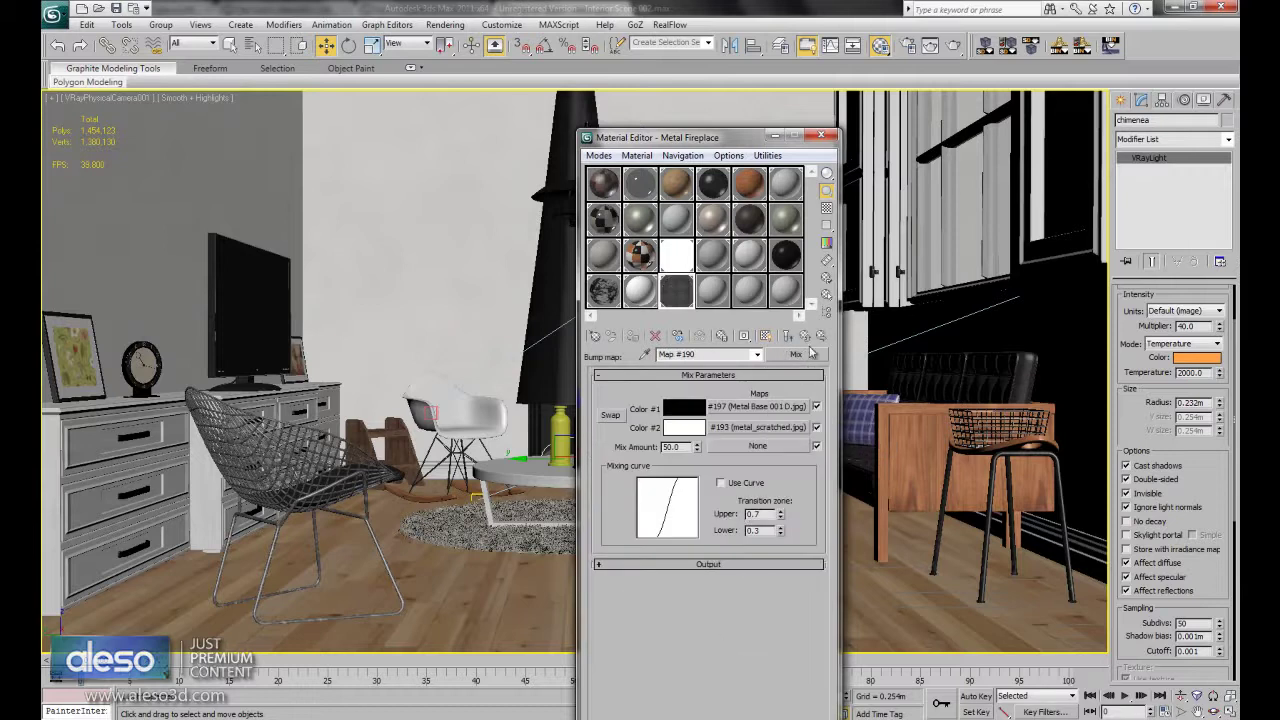
left_click(806, 337)
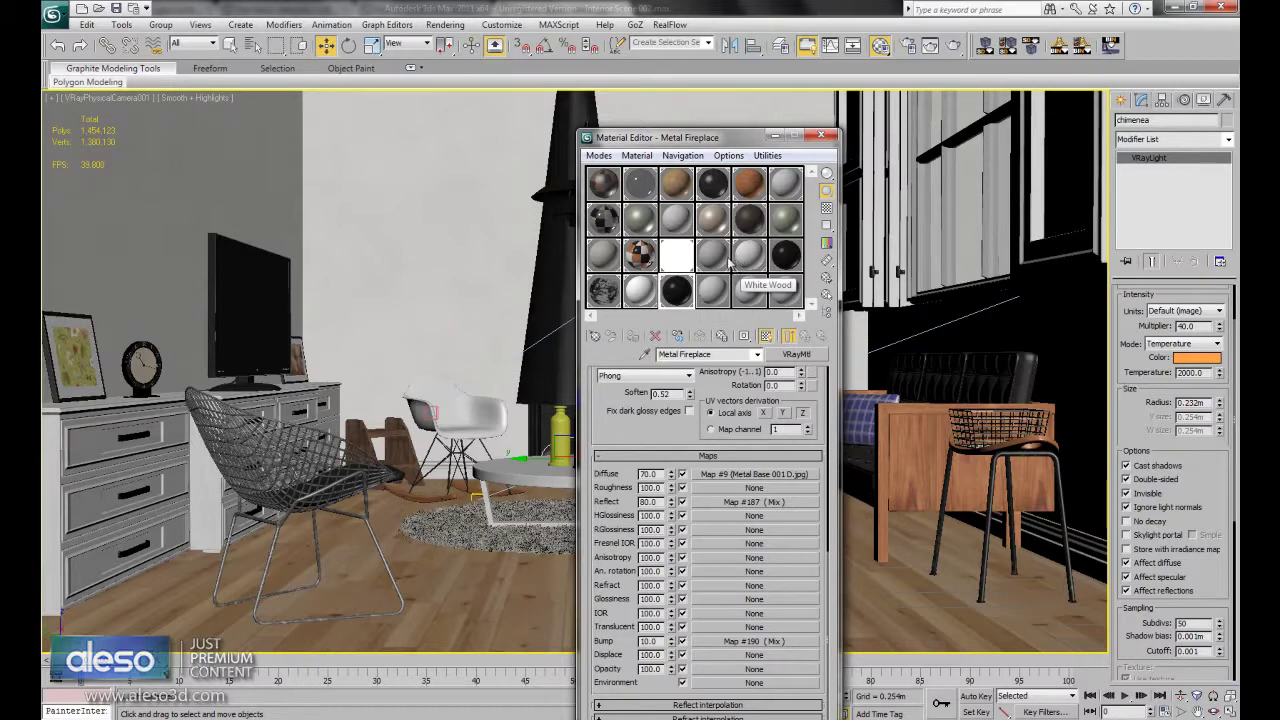
left_click(709, 291)
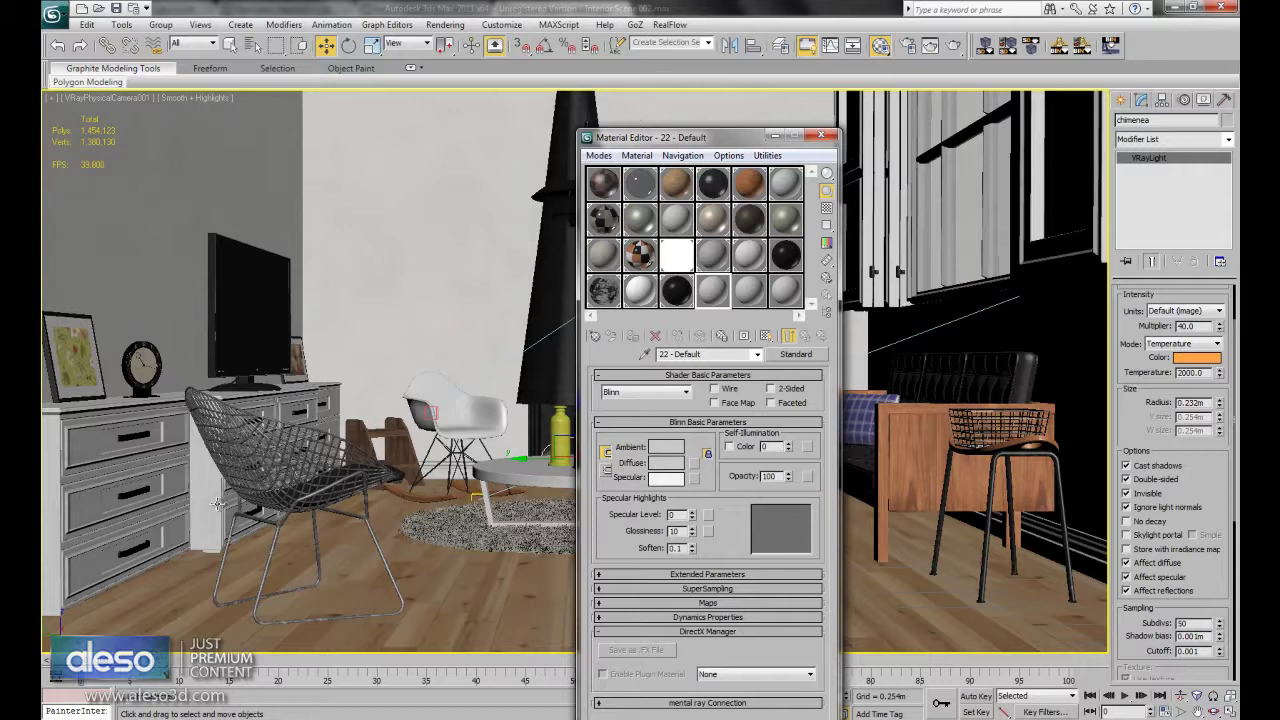
left_click(642, 391)
left_click(821, 136)
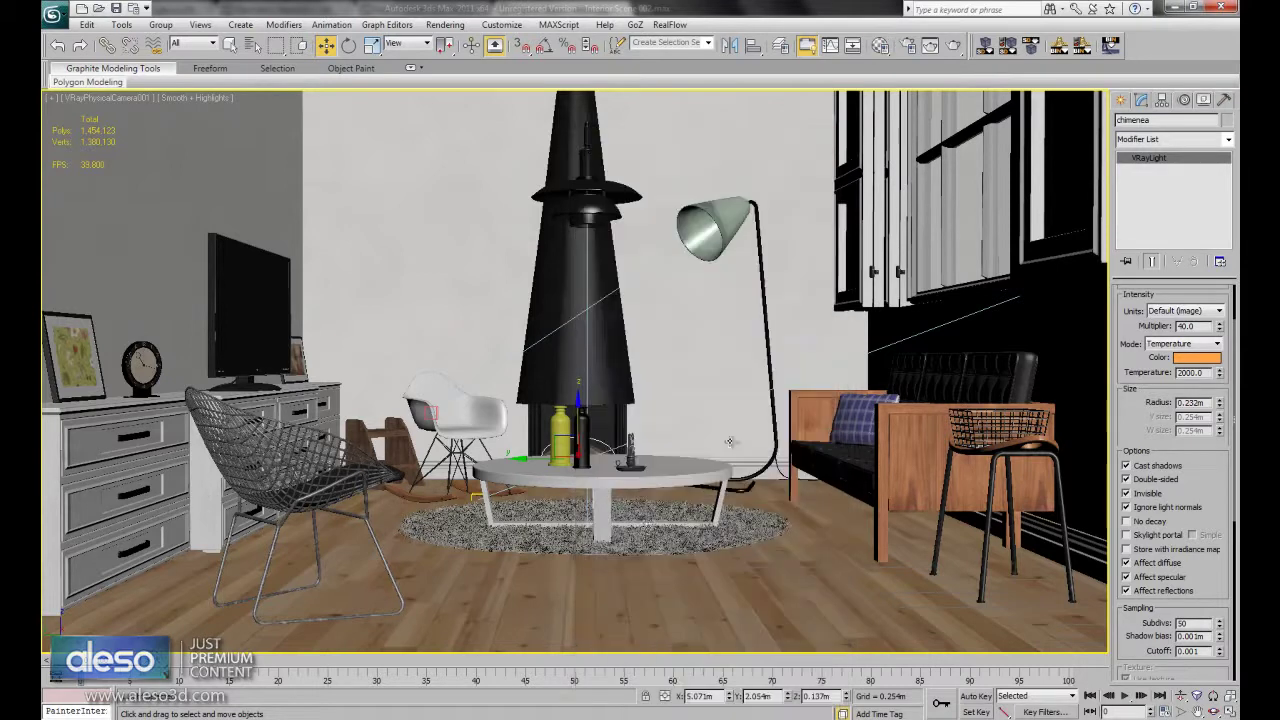
left_click(651, 537)
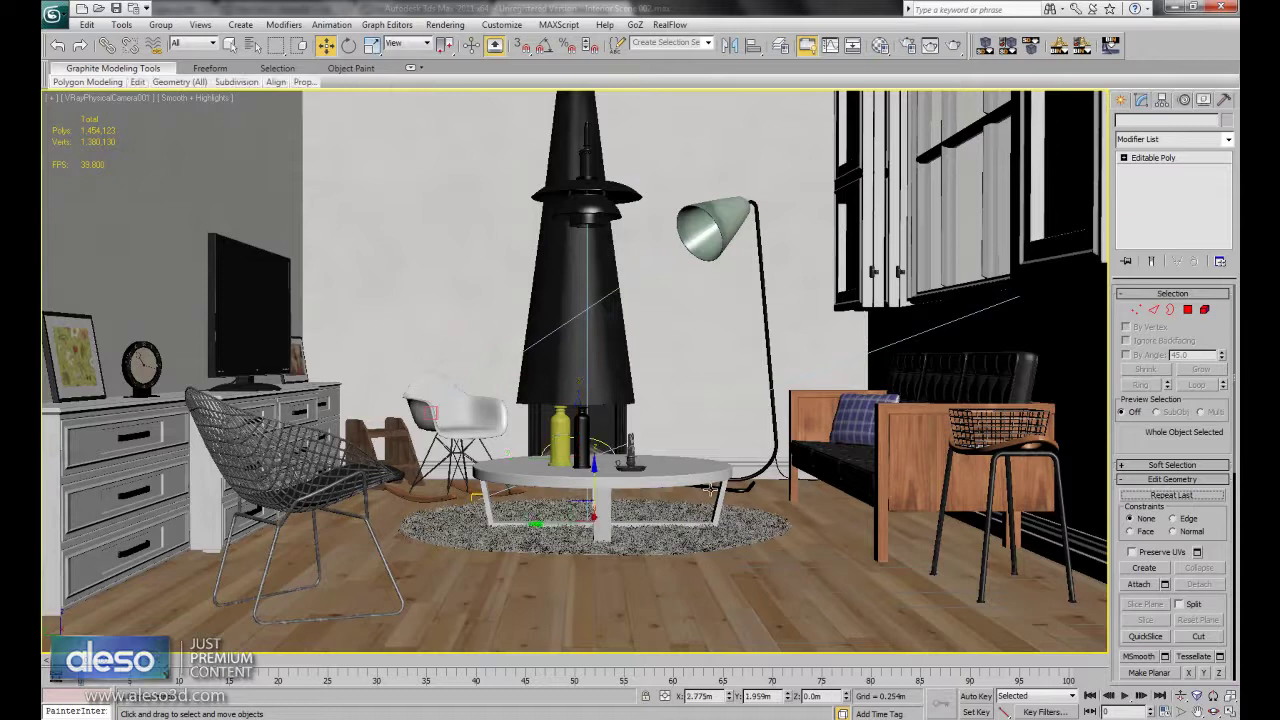
right_click(702, 522)
left_click(752, 472)
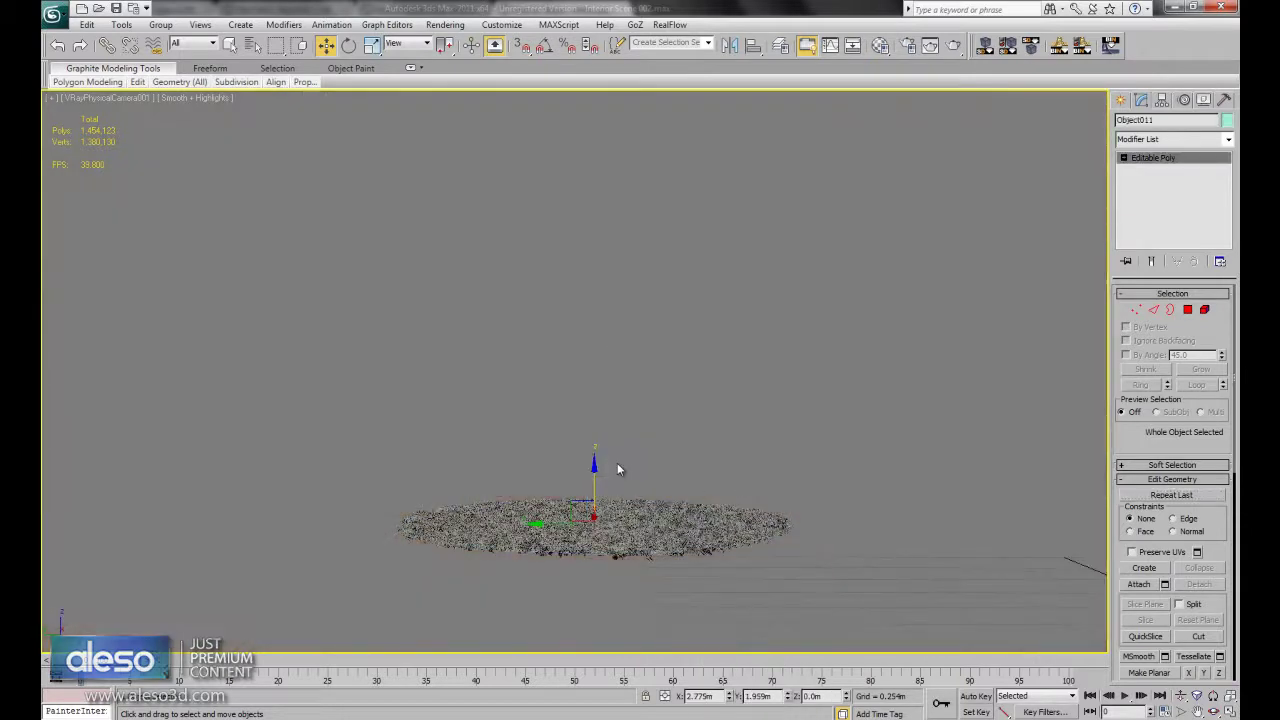
key("p")
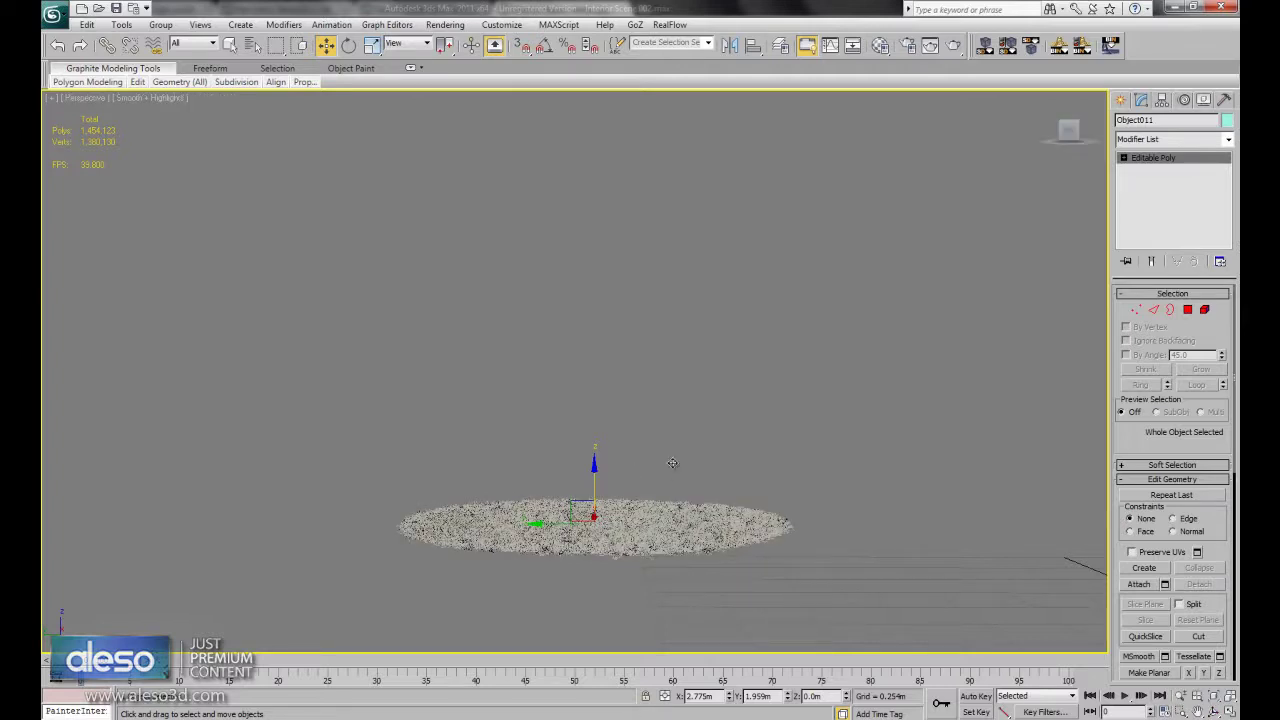
middle_click_drag(672, 463, 677, 500, "alt")
scroll(677, 500, "up", 2)
scroll(677, 500, "up", 3)
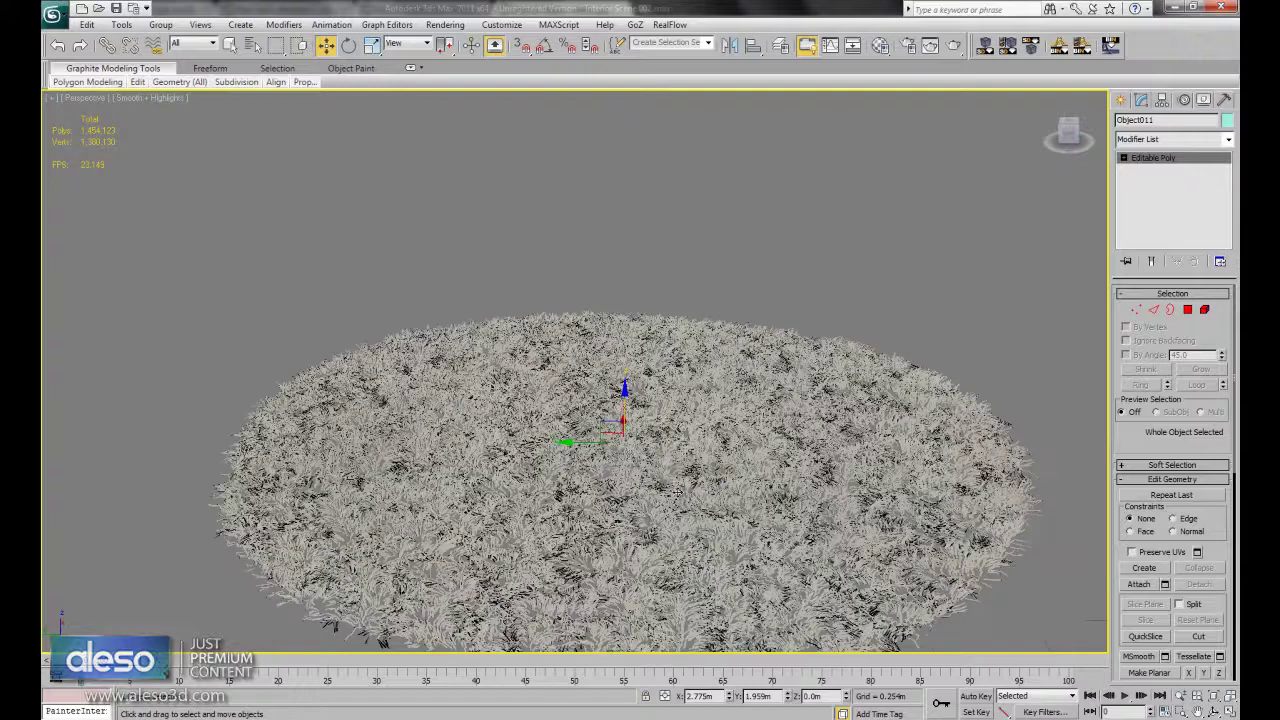
scroll(655, 505, "down", 2)
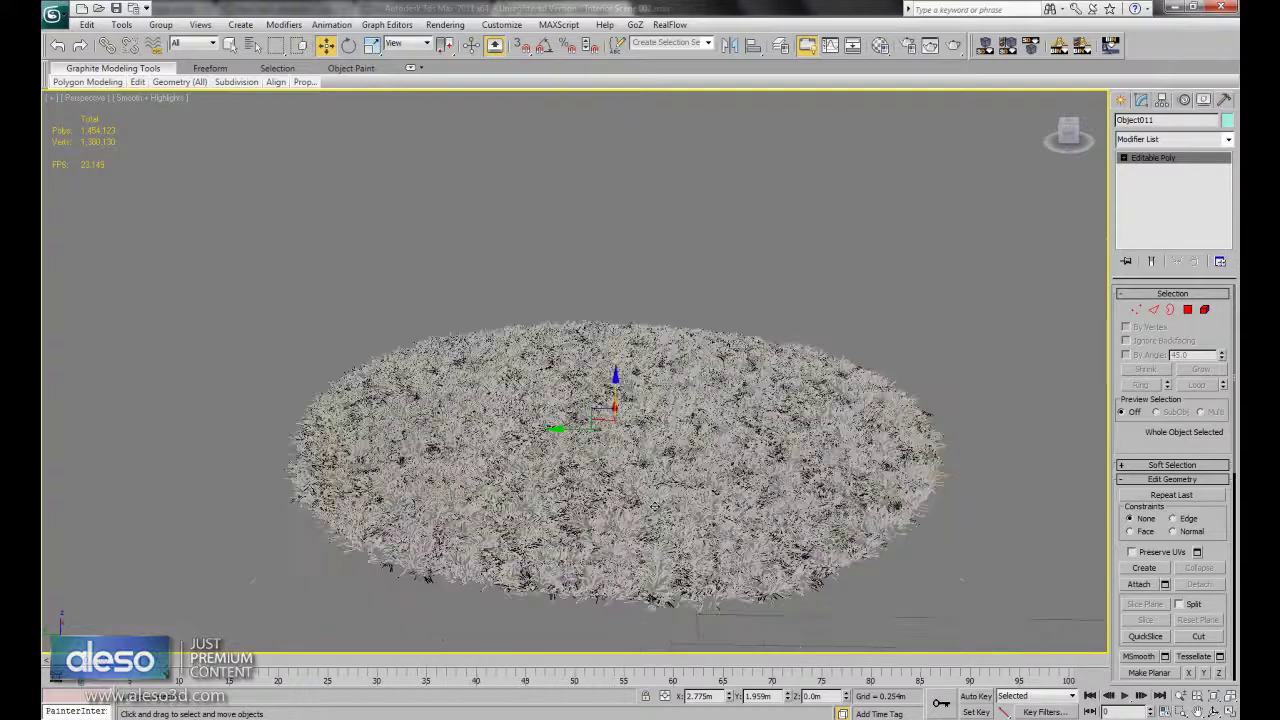
scroll(655, 506, "down", 2)
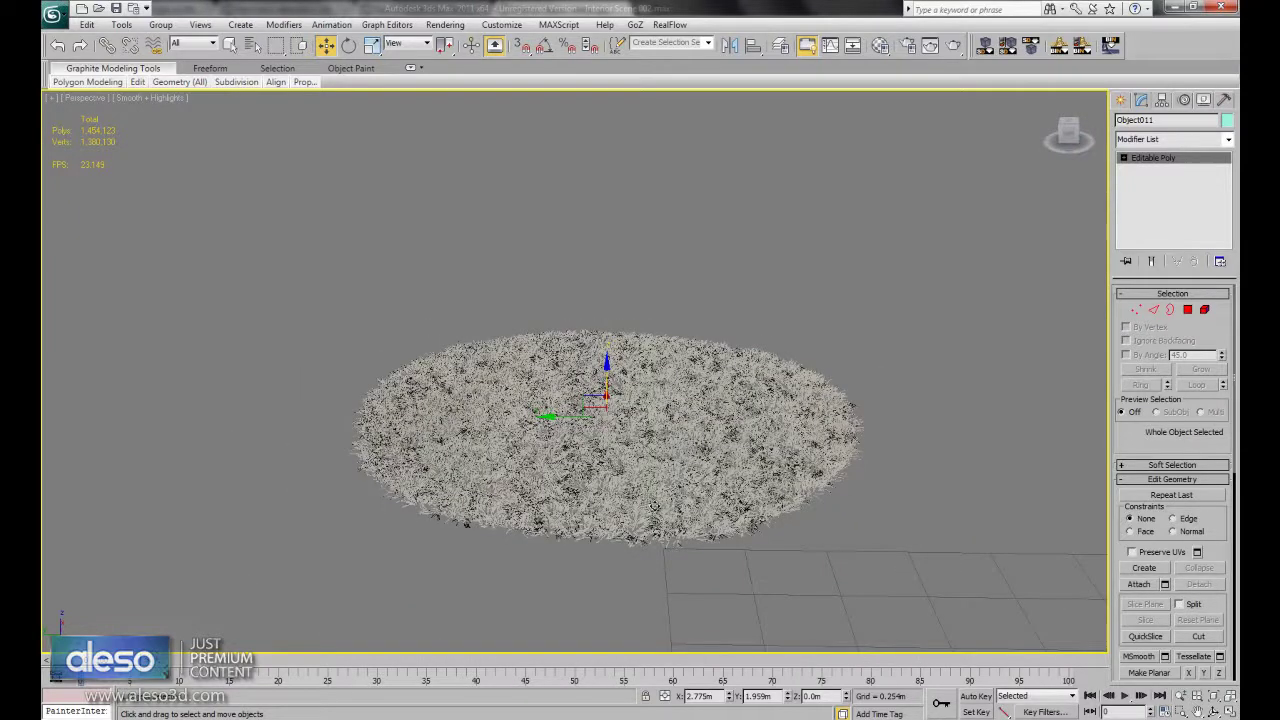
right_click(665, 462)
key("Escape")
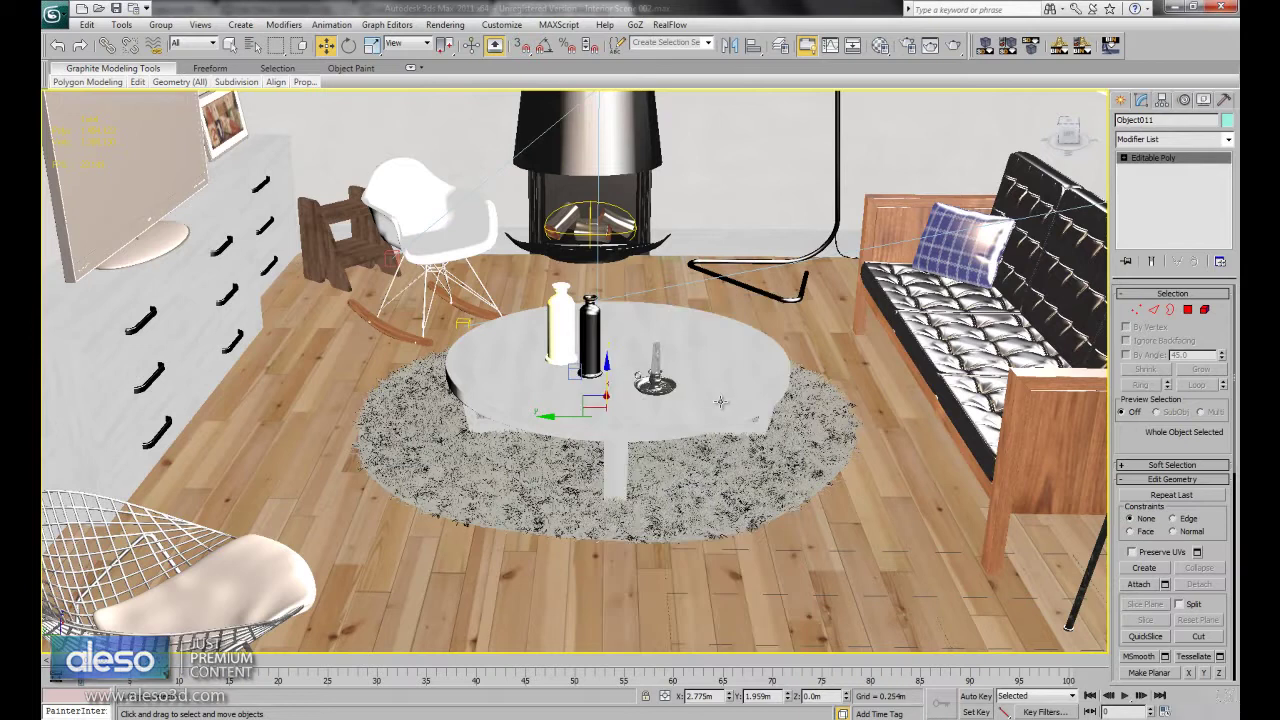
key("c")
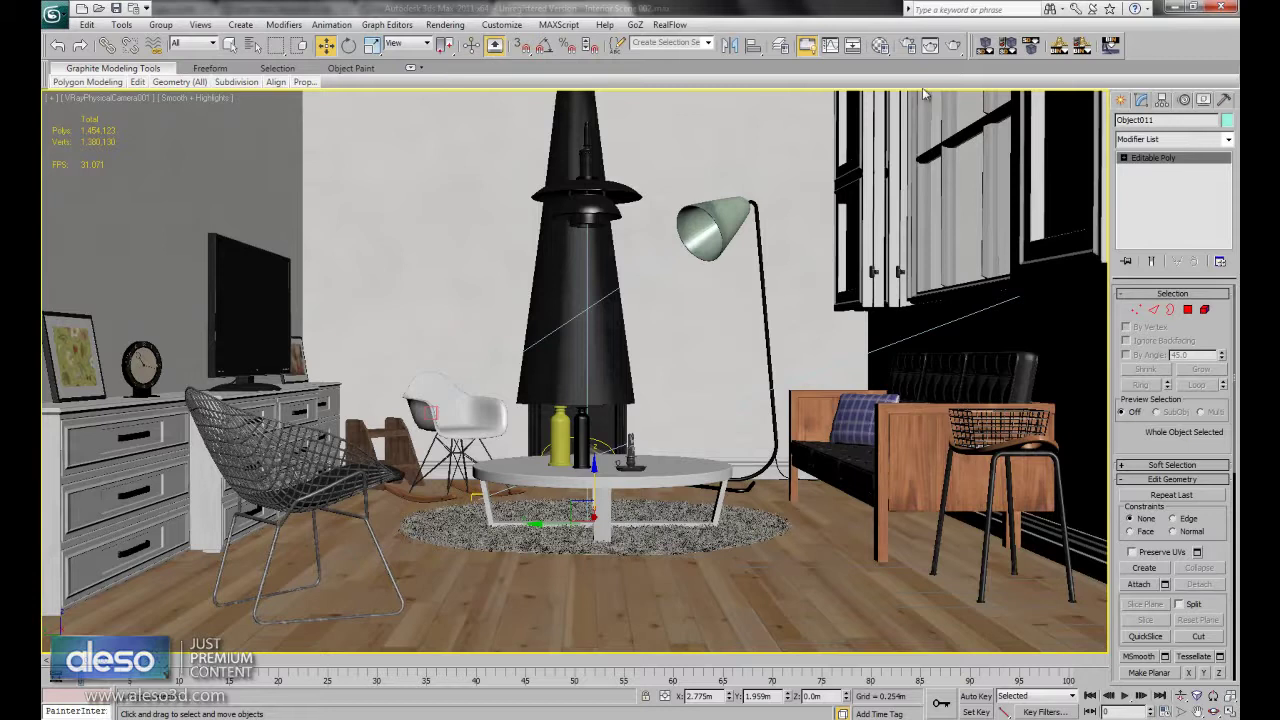
left_click(907, 45)
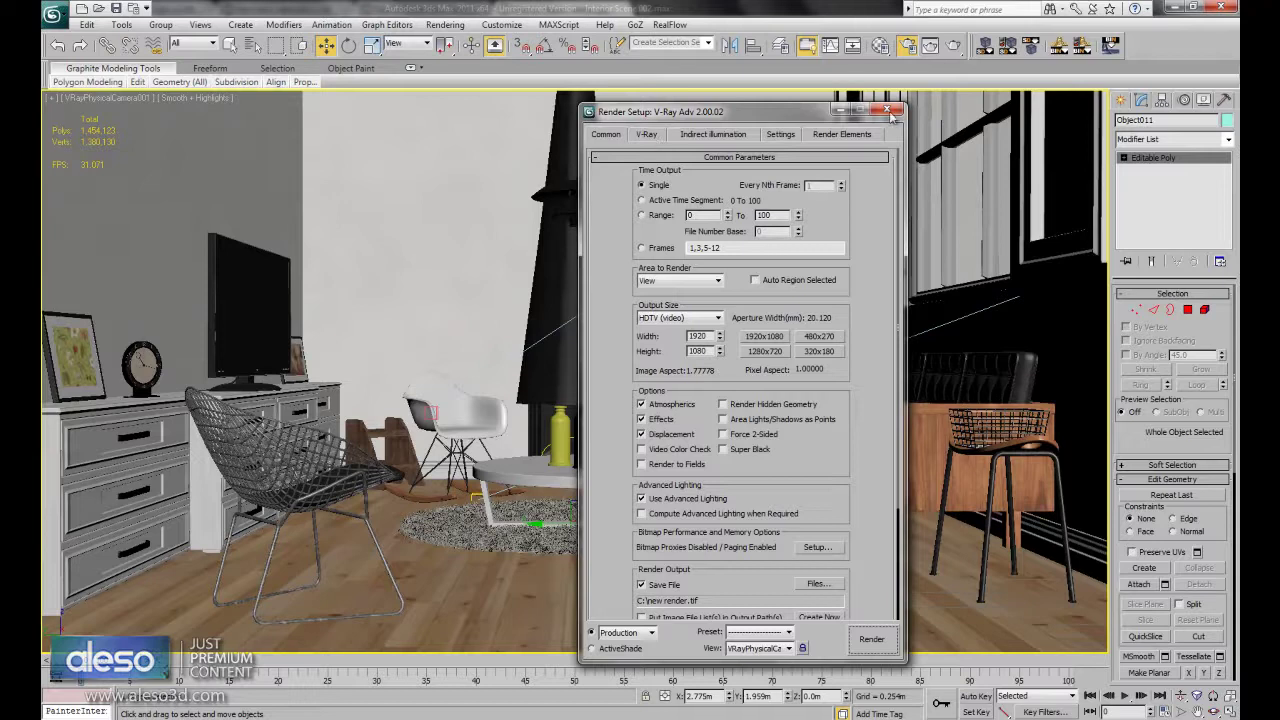
left_click(887, 111)
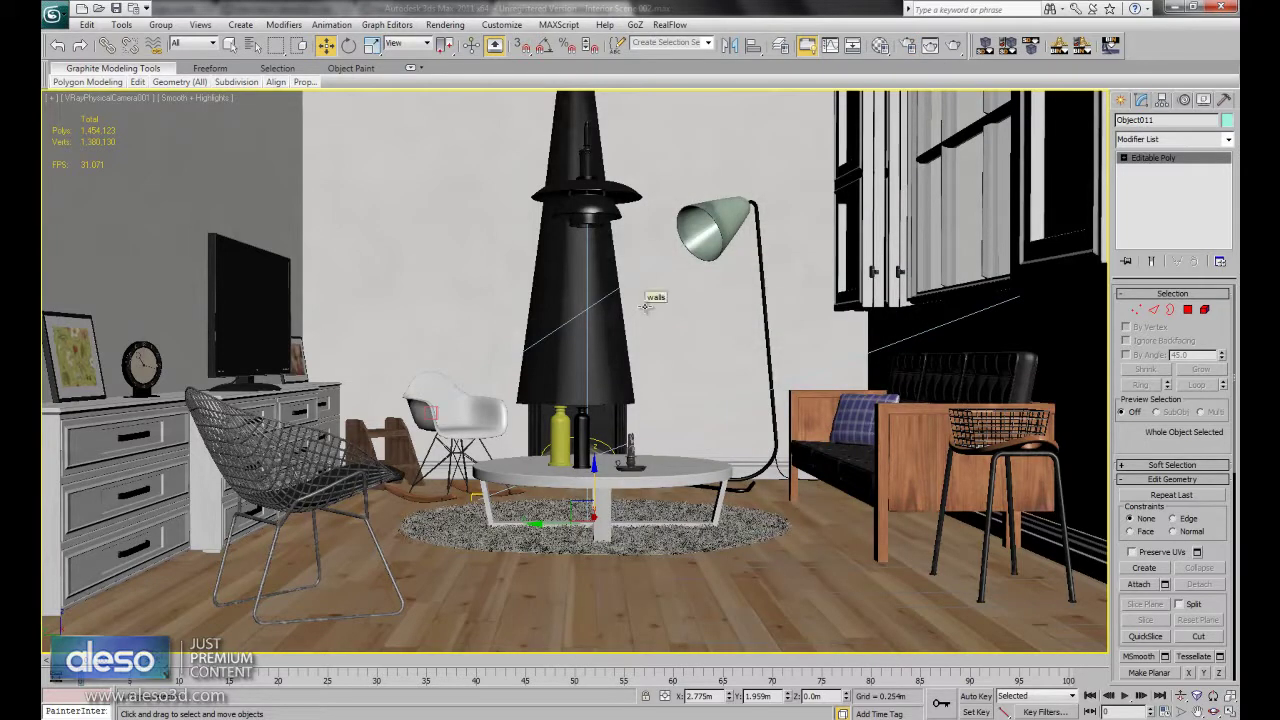